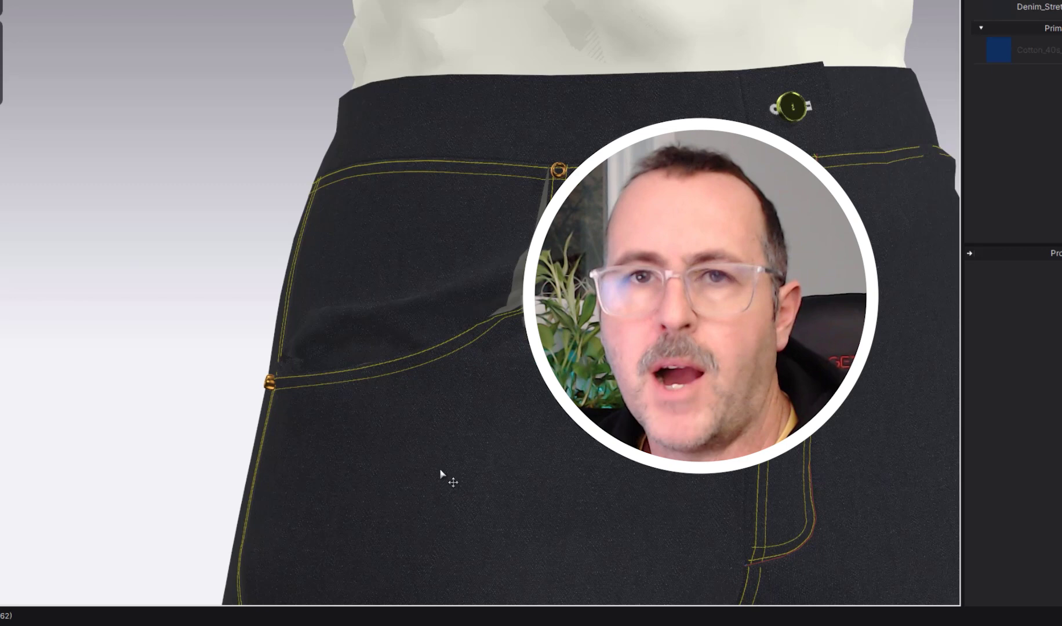
Step: Tug the denim around the finished front pocket during simulation to examine how the pocket opening behaves
middle_click_drag(440, 475, 308, 415)
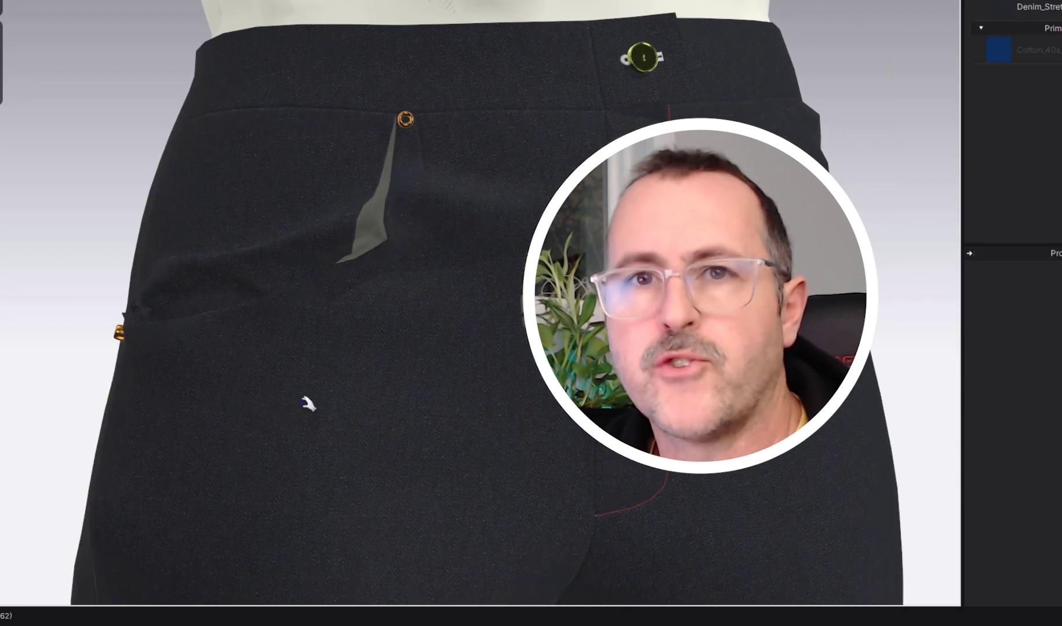
left_click_drag(287, 305, 359, 372)
right_click_drag(337, 363, 308, 431)
left_click_drag(184, 289, 118, 352)
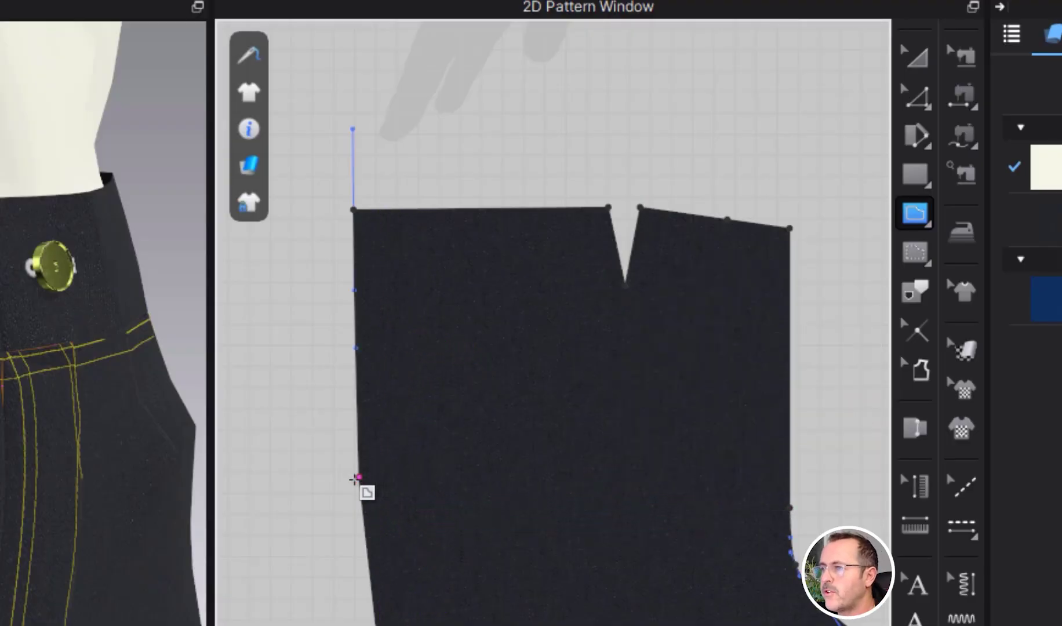
Step: Draw an internal line on the front leg panel from the side seam to the waist beside the dart, curved to about 7.44 in
left_click(357, 478)
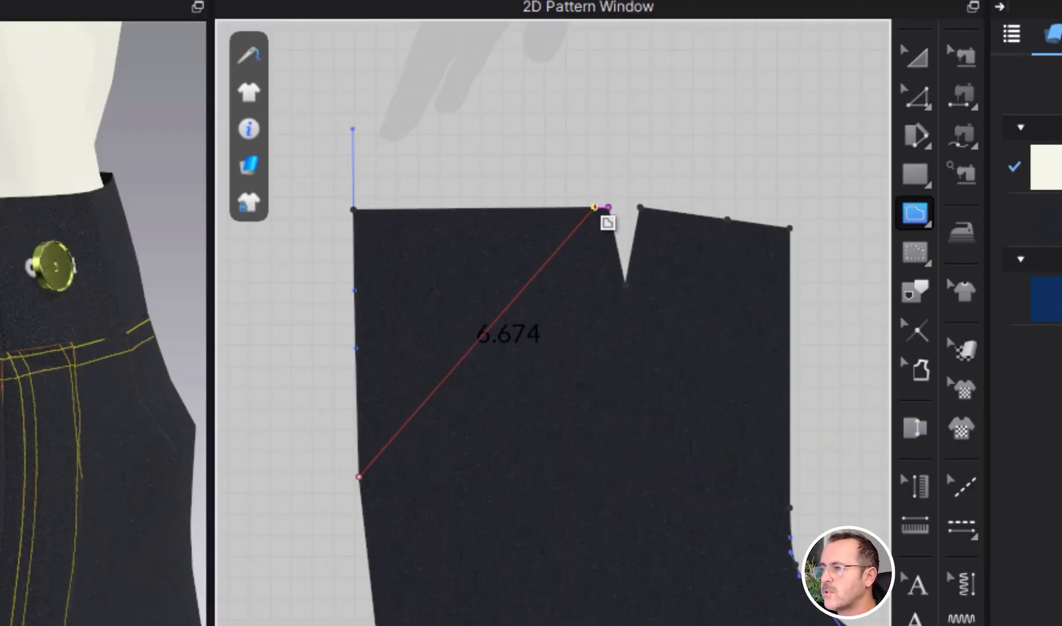
left_click(595, 207)
key("c")
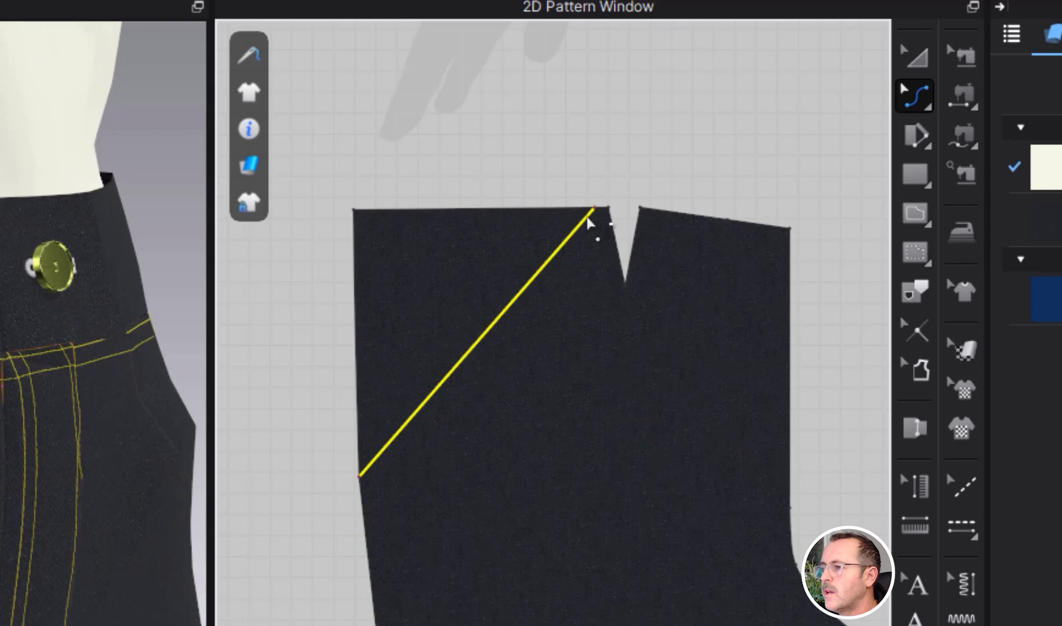
left_click_drag(548, 272, 545, 394)
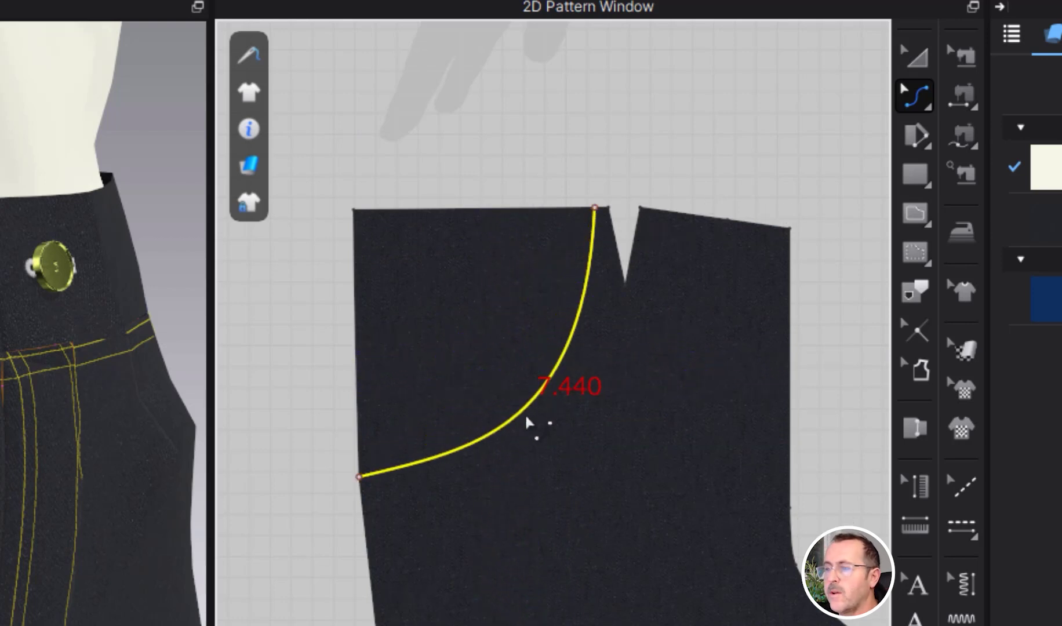
Step: Cut the front leg panel along the curved pocket line and move the separated corner piece away from it
key("a")
left_click(503, 422)
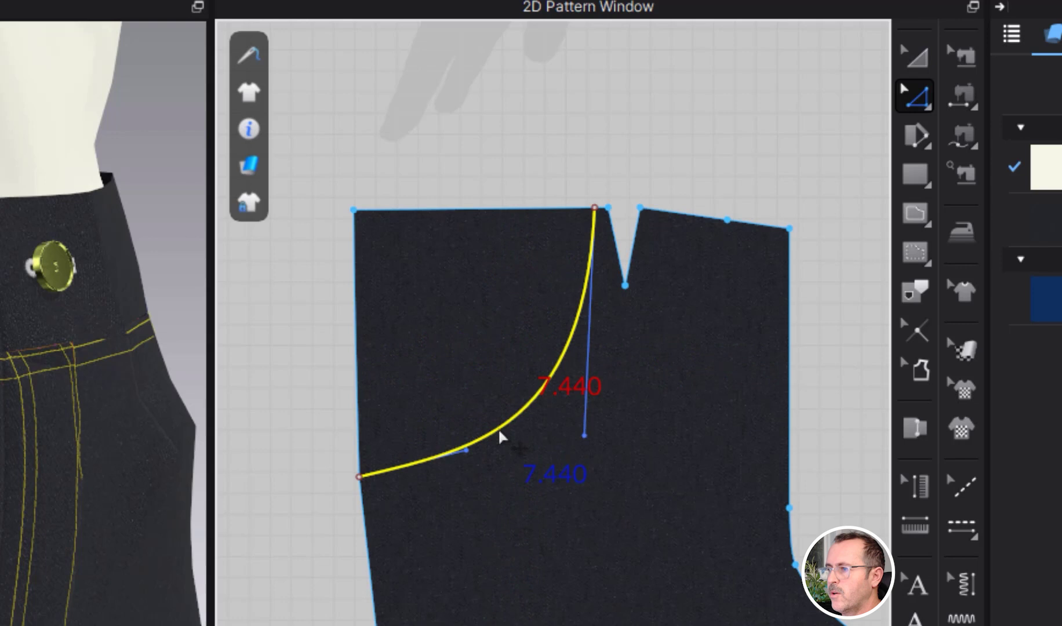
right_click(500, 437)
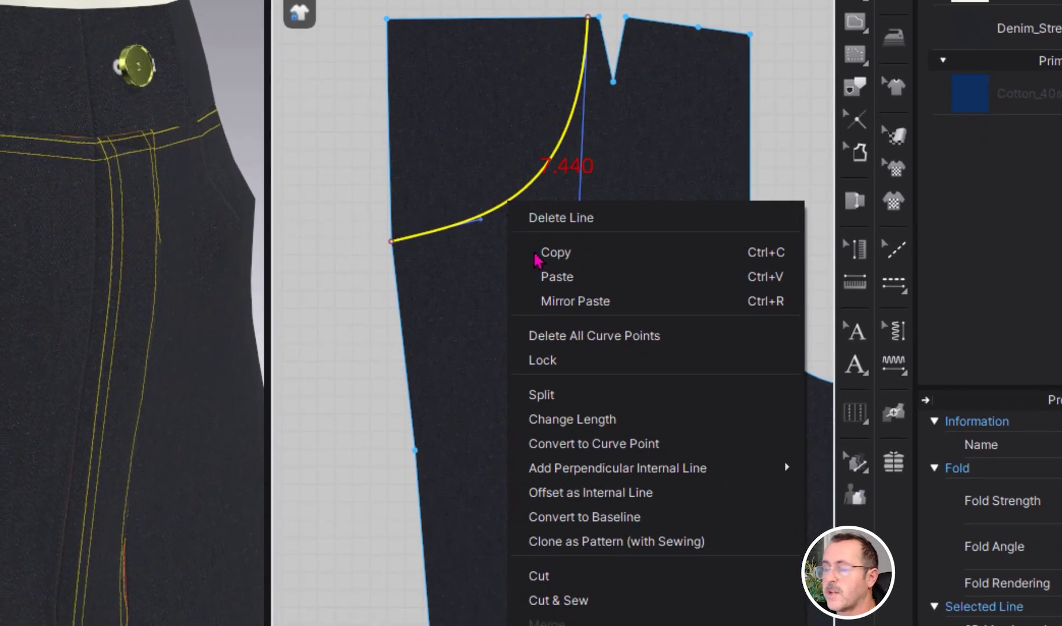
left_click(562, 576)
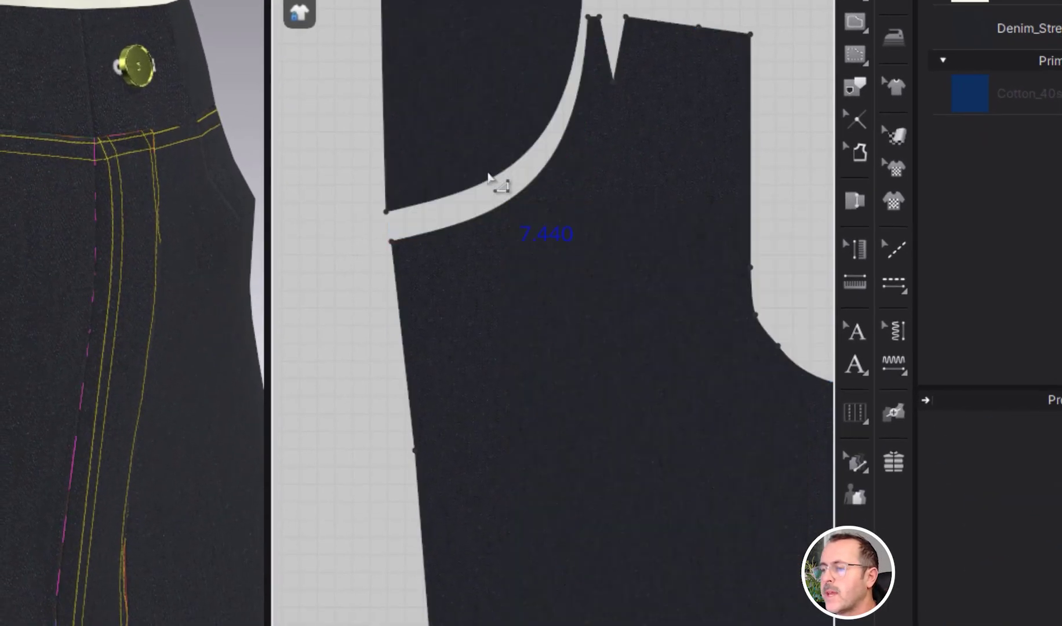
left_click_drag(471, 132, 463, 97)
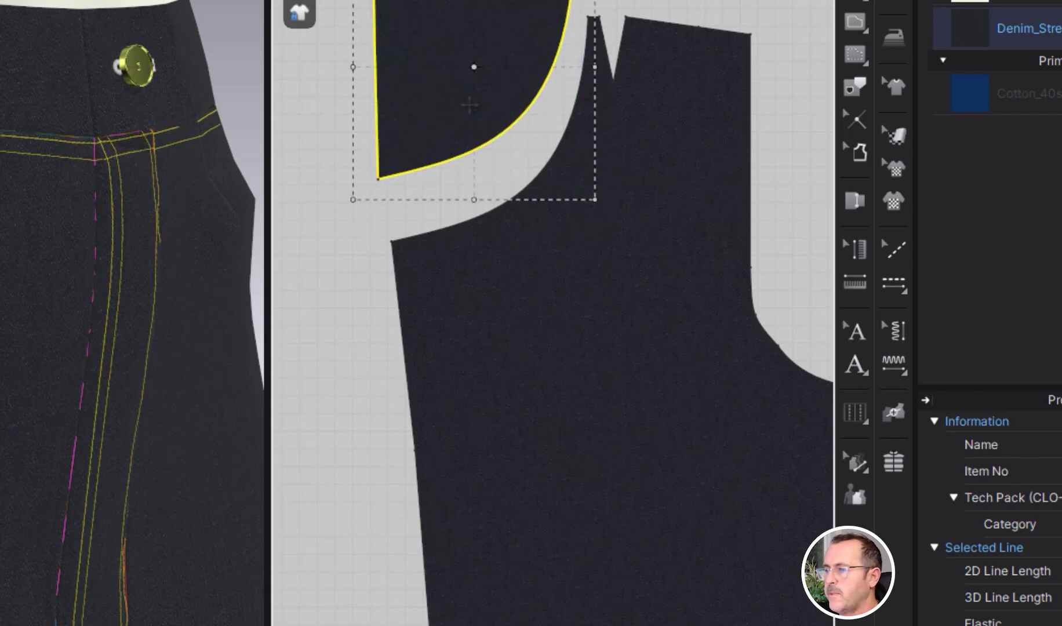
Step: Add a point on the separated piece's curved edge, just below its waist corner
scroll(567, 87, "up", 8)
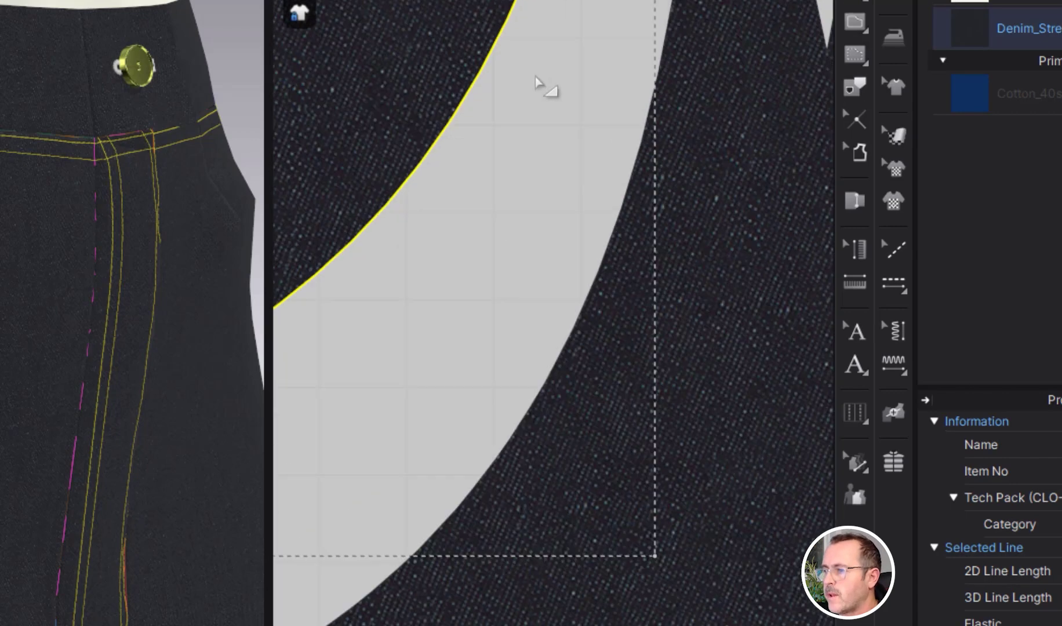
middle_click_drag(540, 84, 641, 625)
scroll(644, 624, "down", 1)
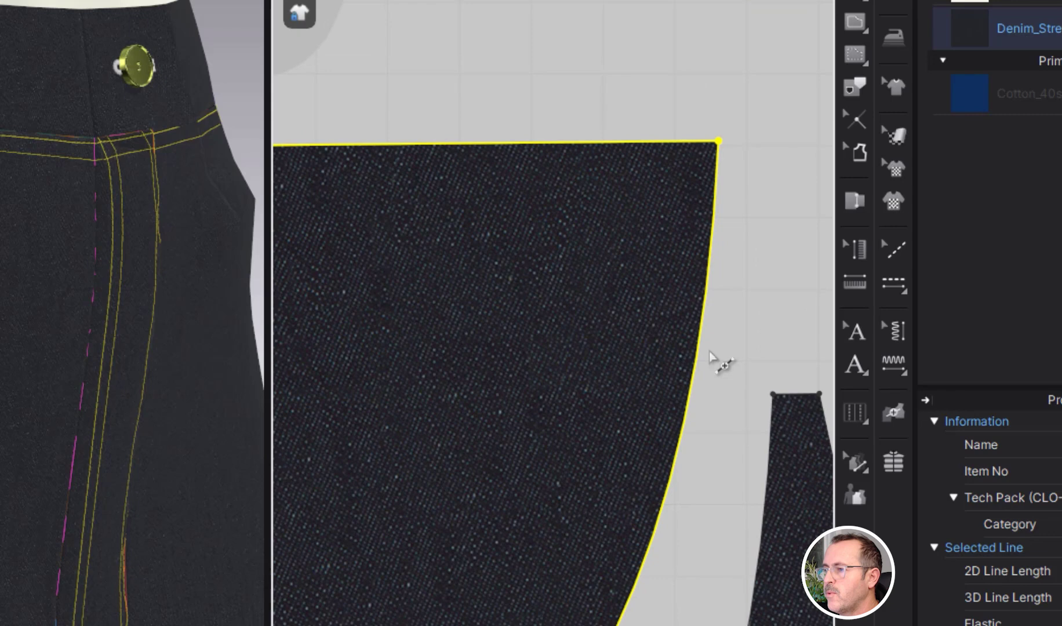
left_click(717, 172)
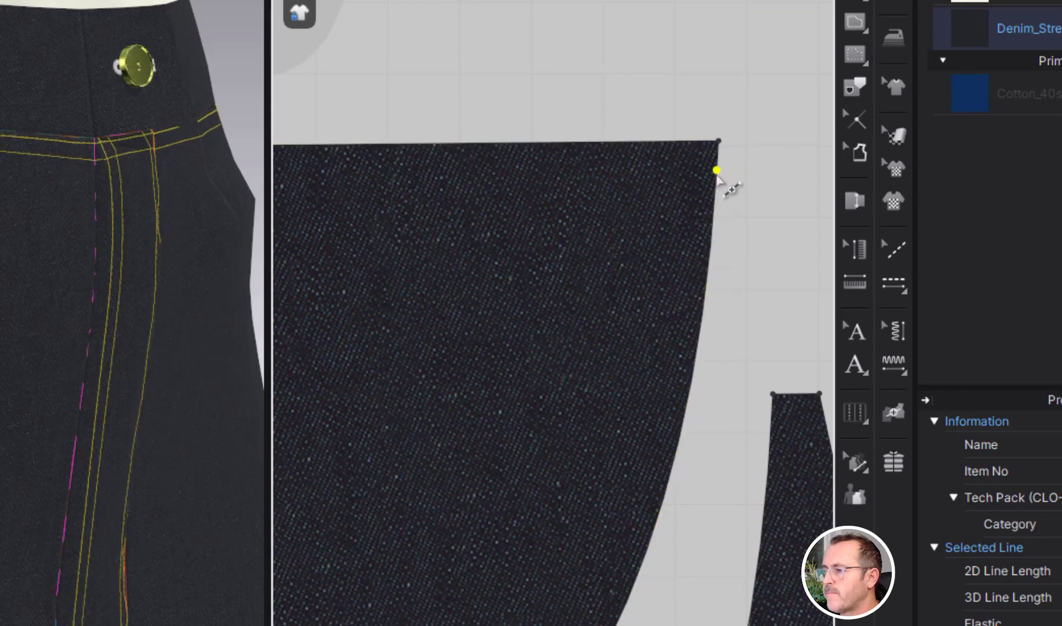
Step: Move the piece's curved edge straight down to lengthen the piece into a deep pocket bag
scroll(686, 283, "down", 5)
middle_click_drag(612, 384, 641, 306)
key("z")
left_click(634, 430)
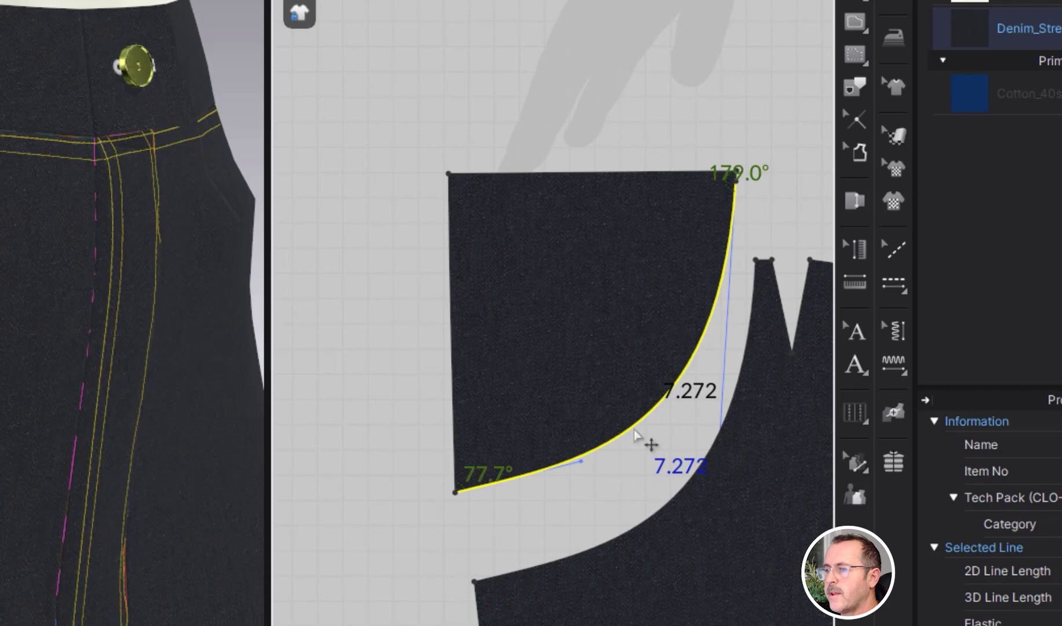
key("Down")
key("Down")
key("Down")
key("Down")
key("Down")
key("Down")
key("Down")
key("Down")
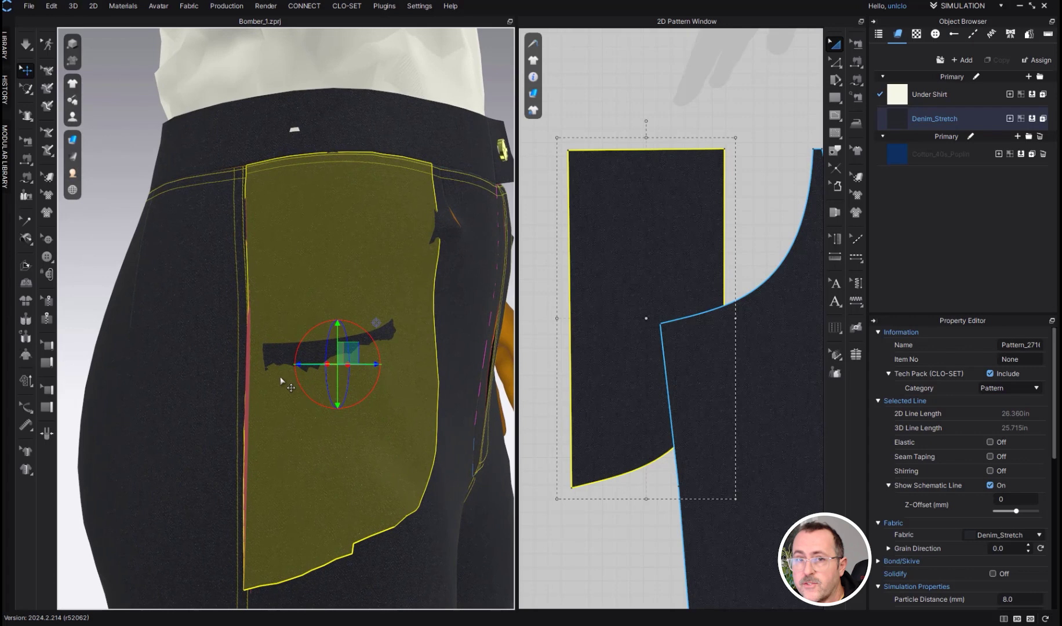
Step: Move the back leg panel in the 2D pattern next to the side edge of the pocket bag it is sewn to
scroll(313, 360, "up", 5)
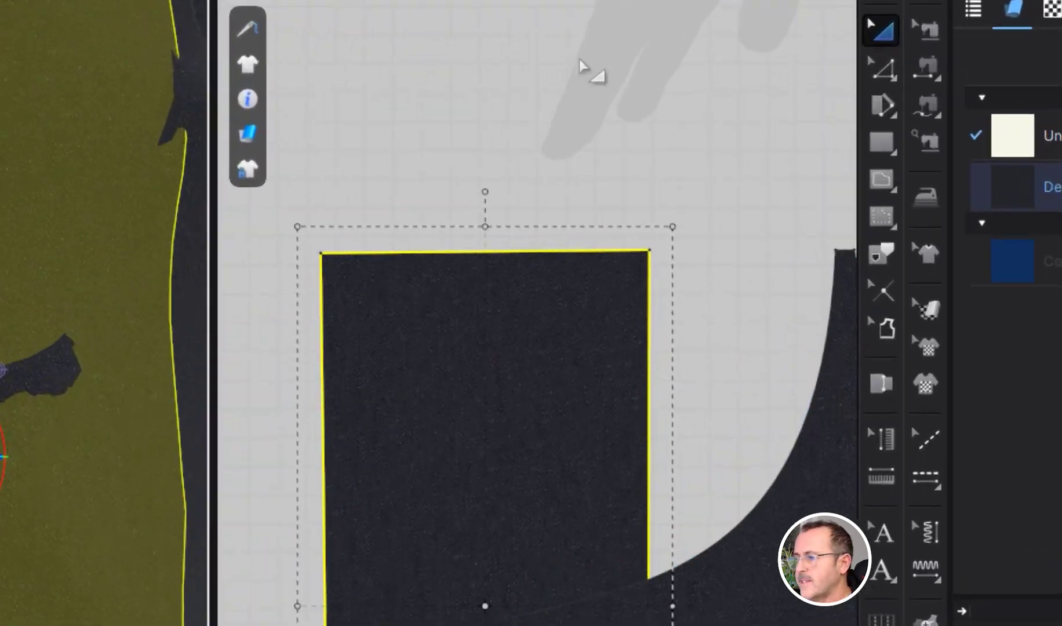
left_click(870, 43)
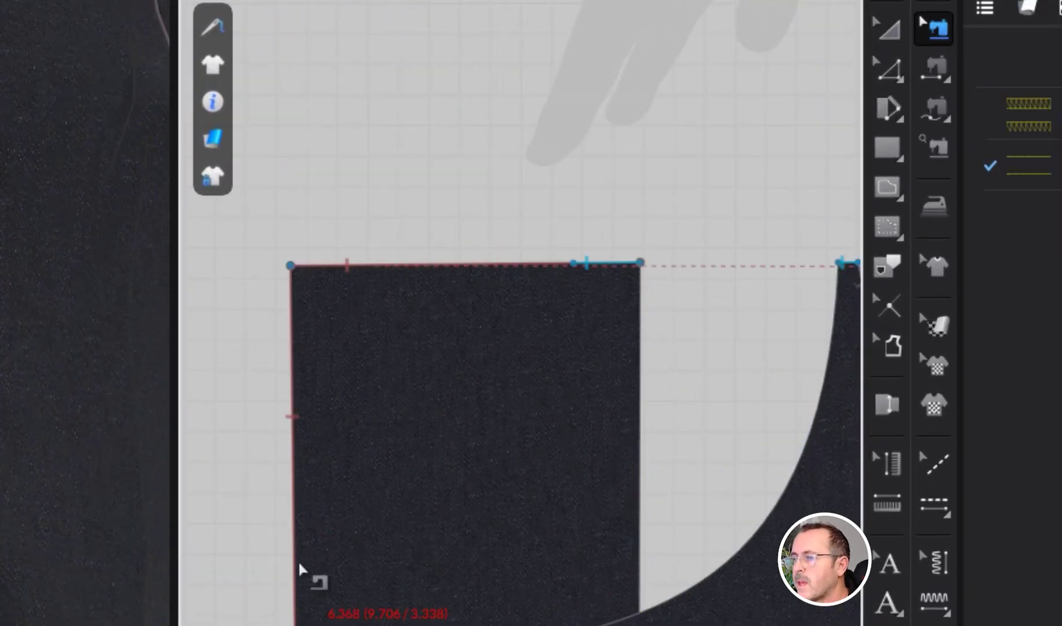
scroll(342, 624, "down", 6)
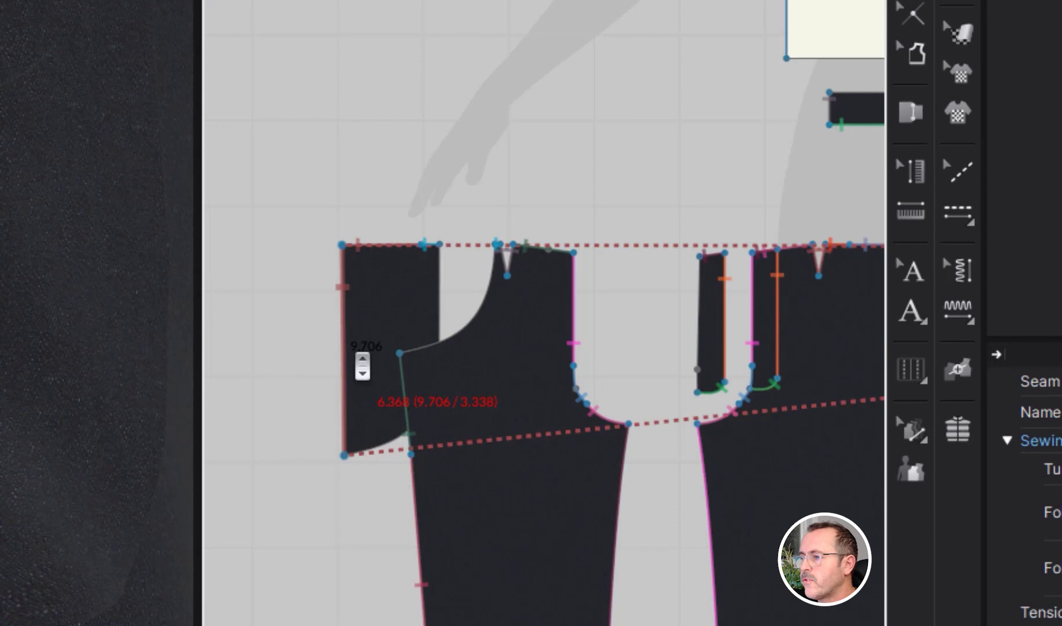
scroll(363, 367, "down", 3)
middle_click_drag(510, 418, 180, 446)
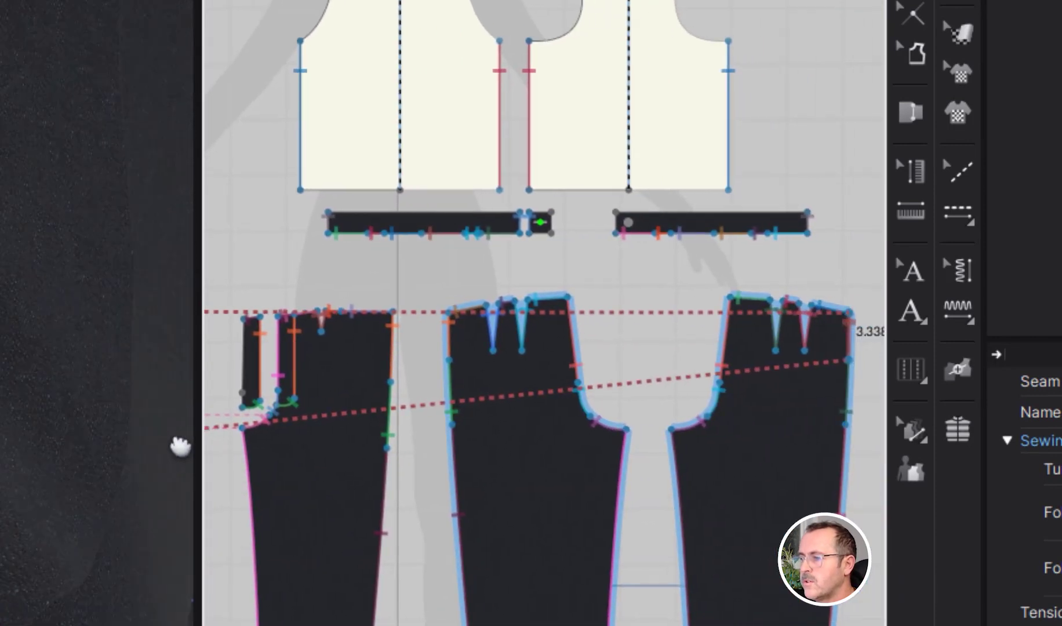
scroll(500, 451, "down", 5)
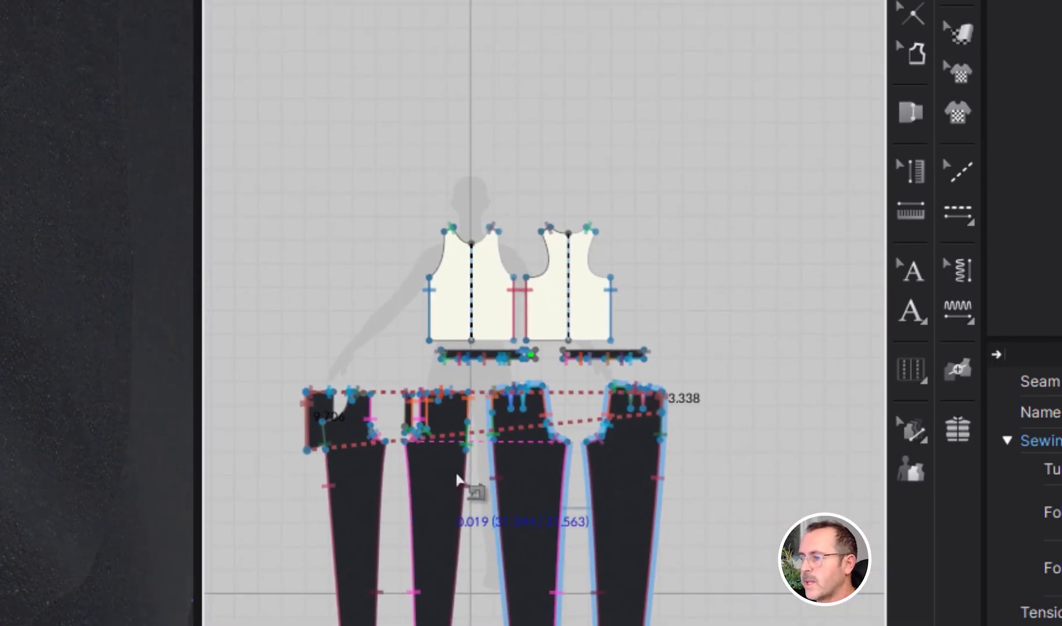
key("a")
left_click_drag(641, 474, 275, 475)
scroll(290, 464, "down", 1)
scroll(311, 477, "up", 5)
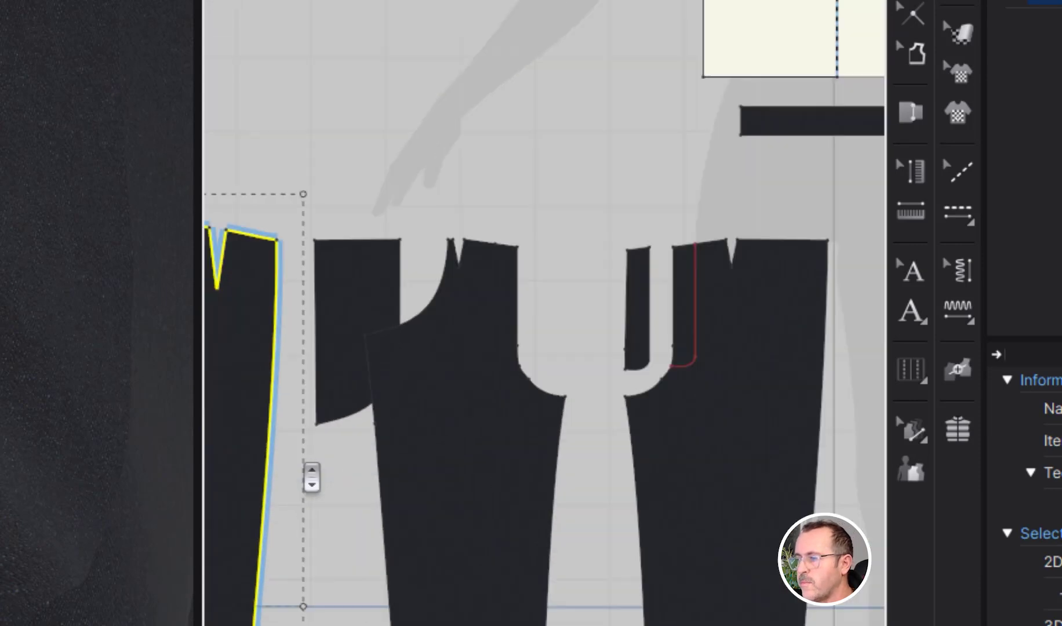
scroll(312, 477, "up", 1)
scroll(312, 478, "down", 1)
middle_click_drag(418, 473, 698, 471)
scroll(597, 427, "up", 3)
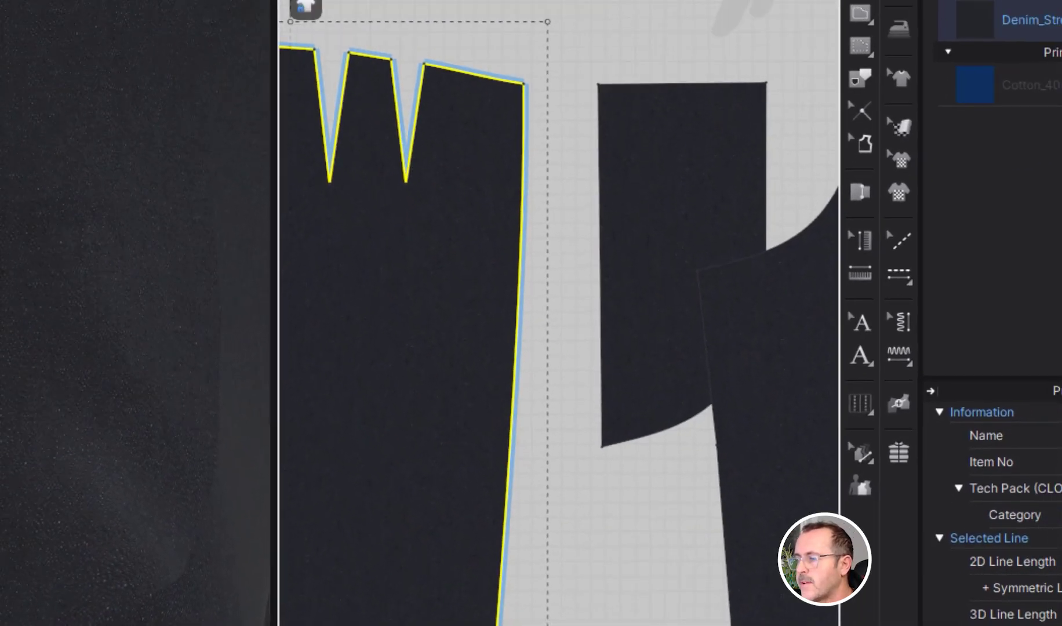
Step: Shorten the sewing line on the pocket bag's side edge to 3.338 in to match the back panel's seam
key("b")
left_click(604, 212)
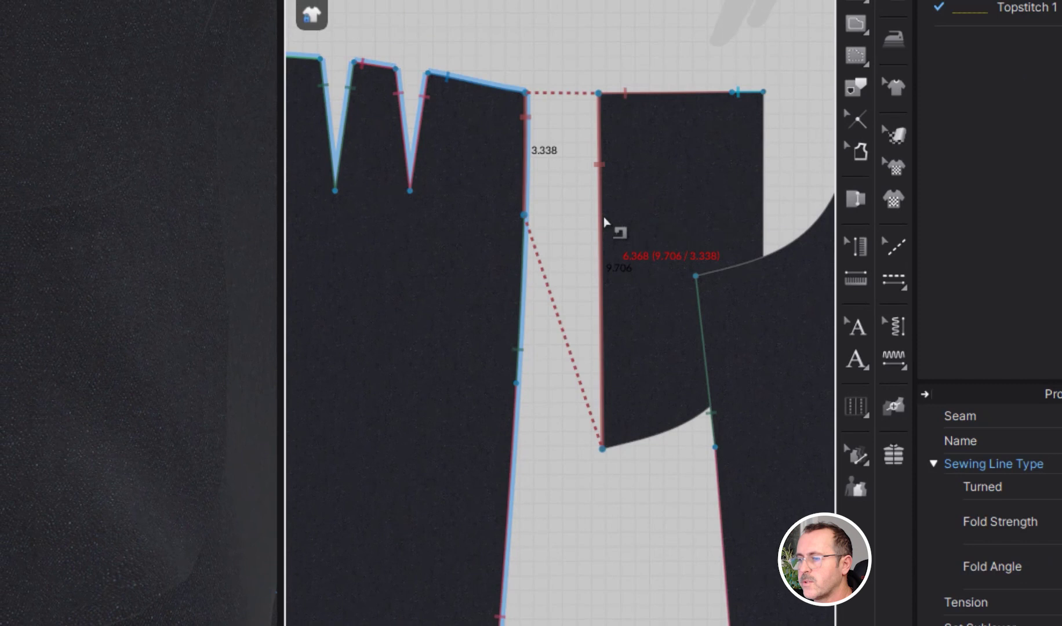
left_click(606, 452)
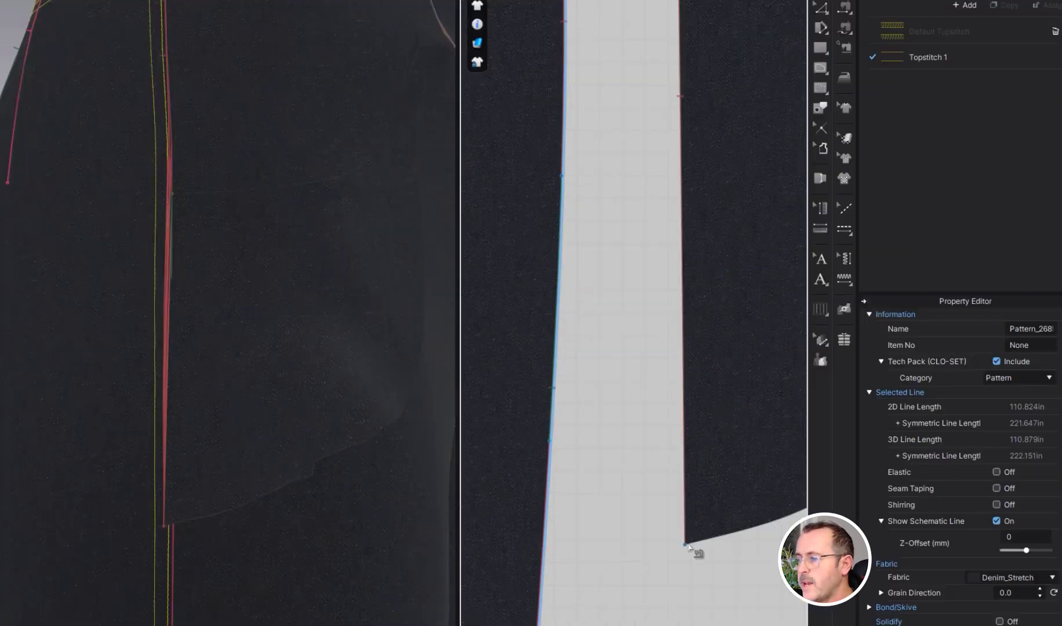
left_click(685, 546)
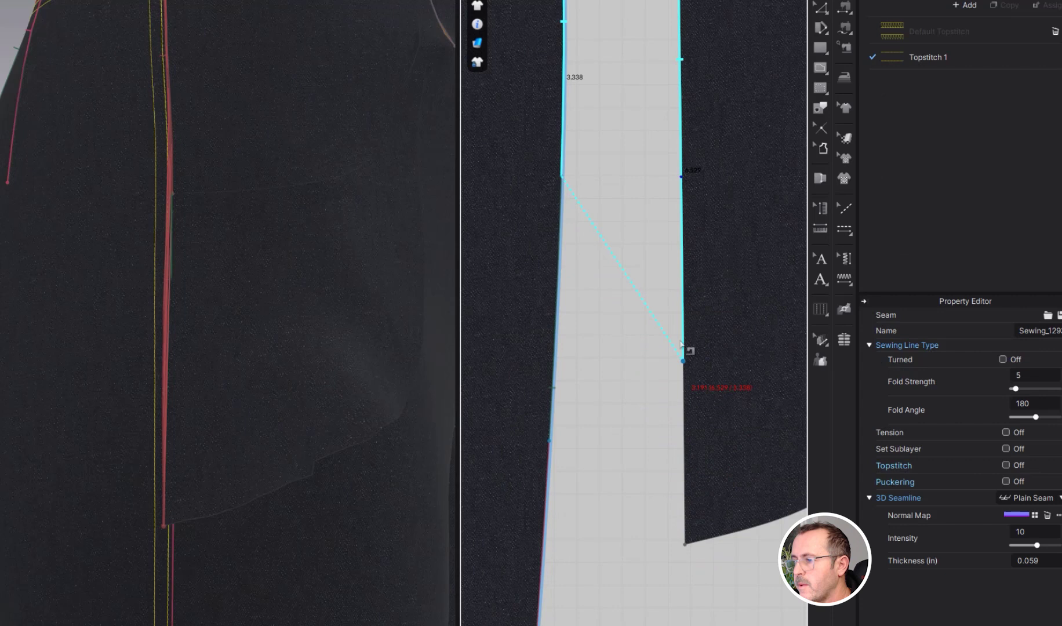
left_click(682, 178)
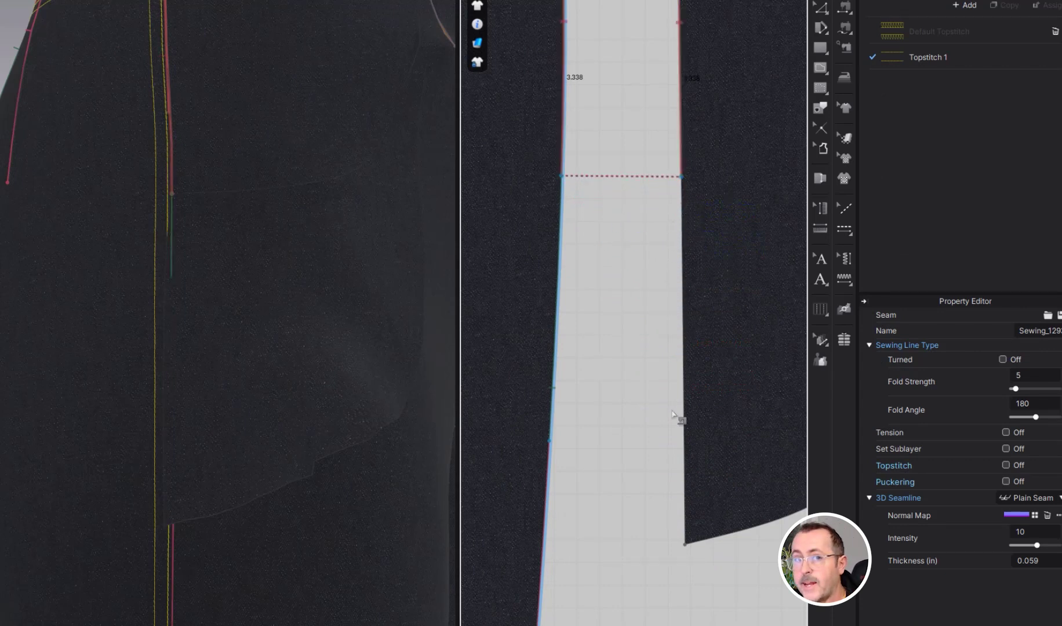
Step: Pull the front leg panel outward from the pocket bag in 3D and freeze it
left_click(194, 436)
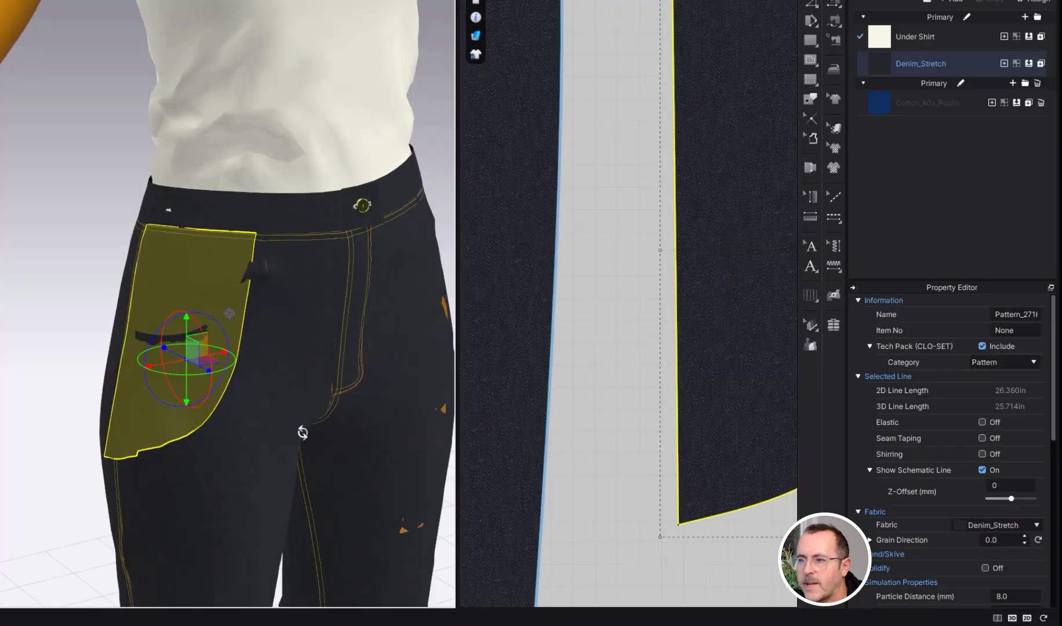
right_click_drag(301, 430, 360, 437)
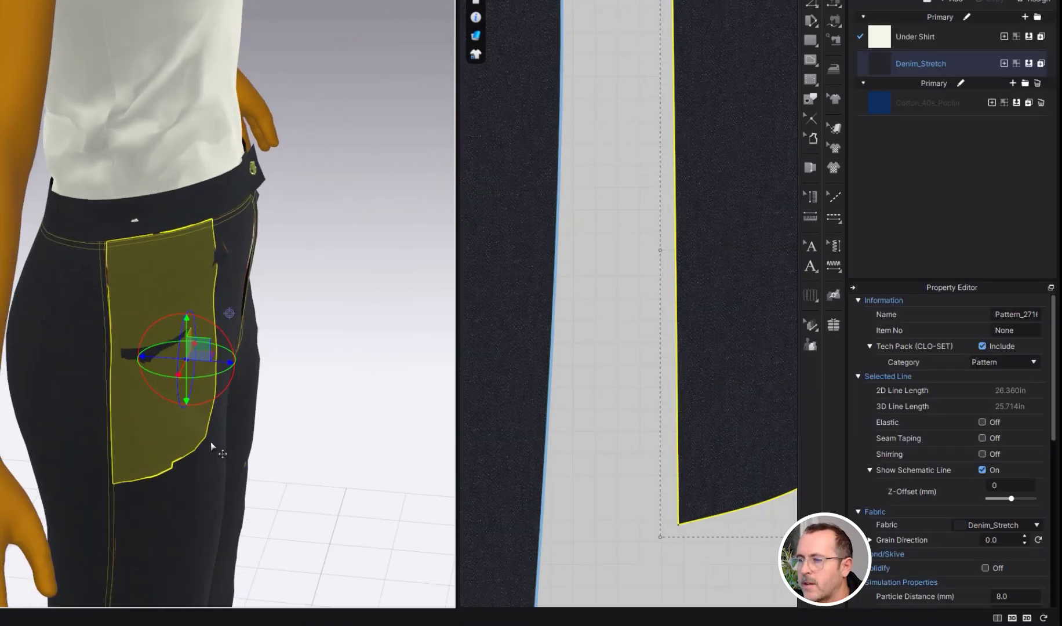
left_click(209, 465)
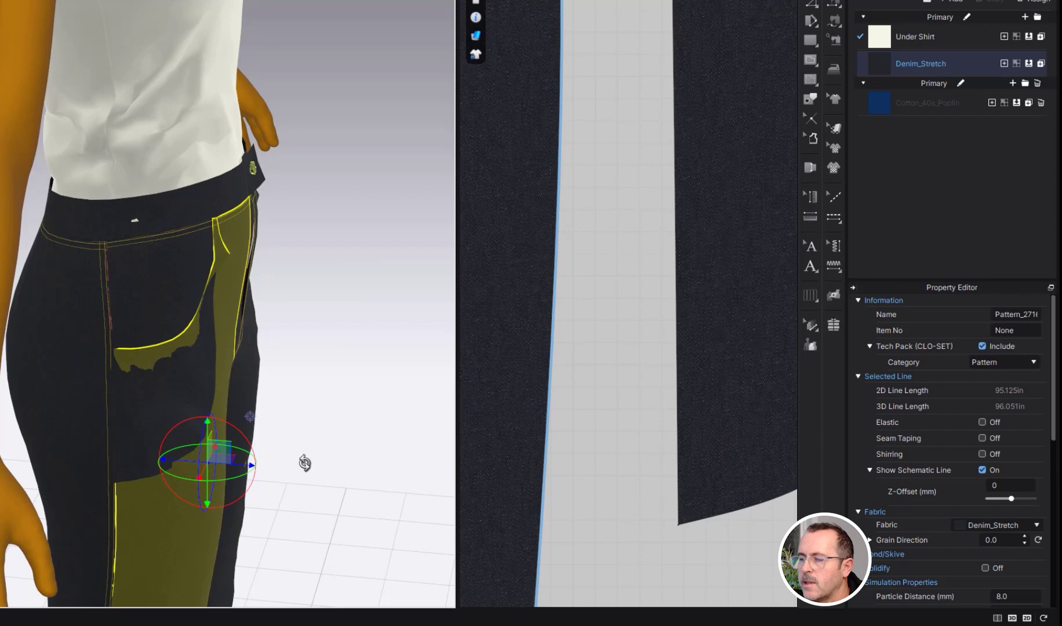
mouse_move(304, 463)
right_mouse_down()
mouse_move(161, 503)
mouse_move(203, 492)
mouse_move(211, 476)
mouse_move(180, 503)
mouse_move(254, 472)
right_mouse_up()
right_click(259, 465)
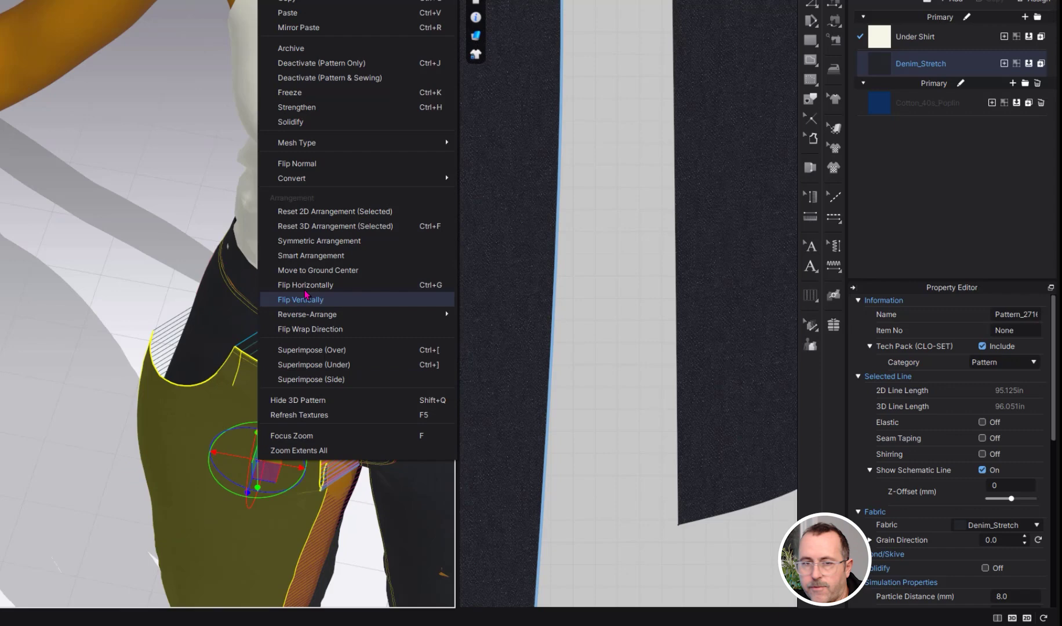
left_click(308, 92)
Step: Unfreeze the front leg panel and simulate it so it closes over the pocket bag
right_click_drag(288, 373, 390, 335)
right_click_drag(240, 387, 83, 467)
right_click(181, 468)
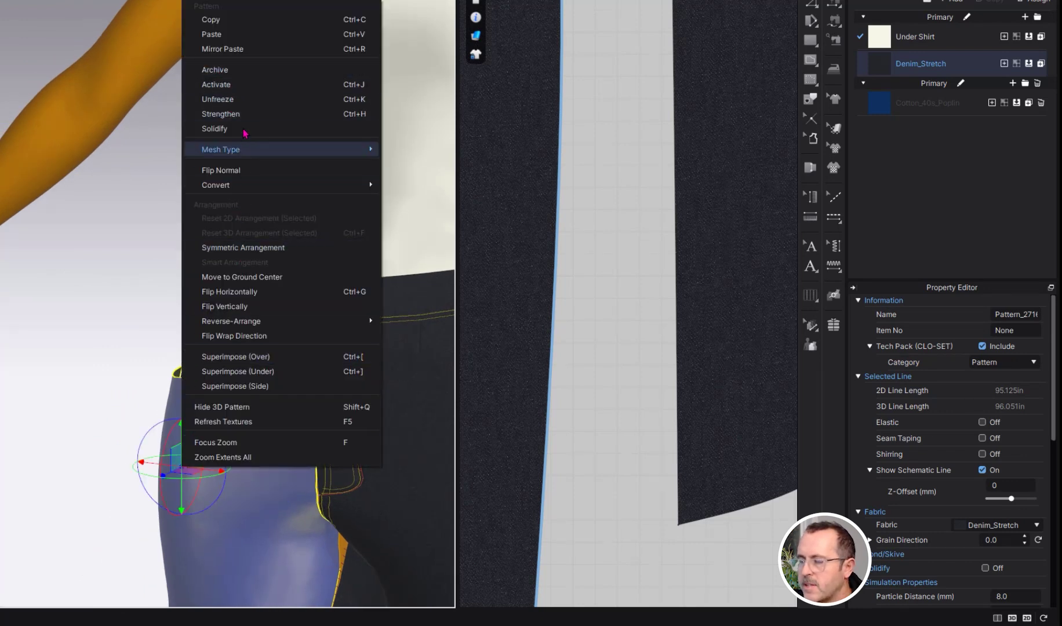
left_click(244, 100)
key("space")
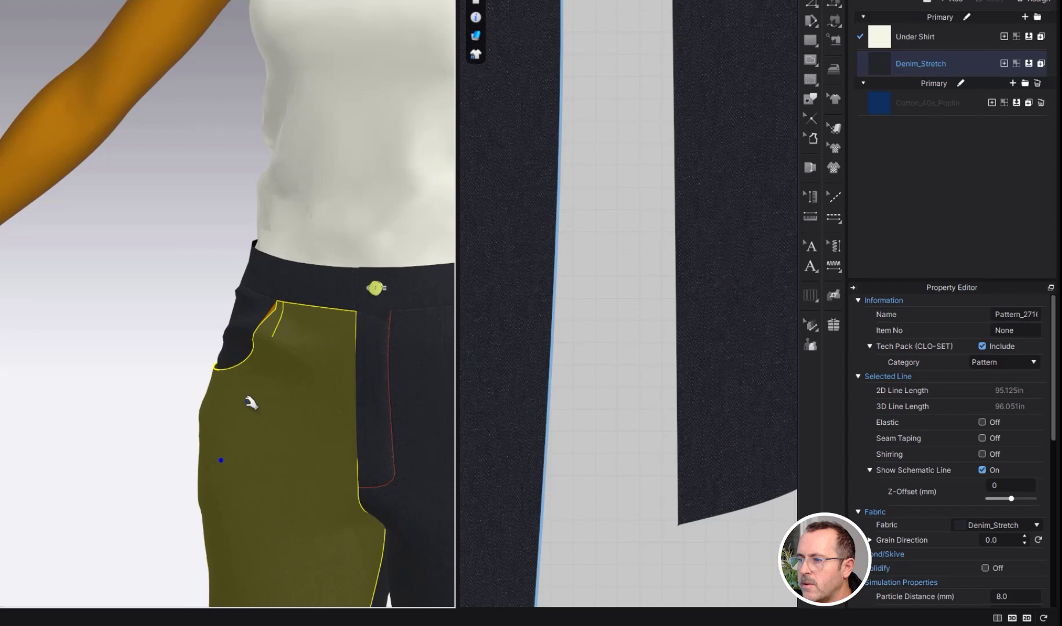
Step: Tug the front panel's pocket opening edge into place in the simulation, checking it up close with the simulation paused and resumed
right_click_drag(284, 433, 361, 432)
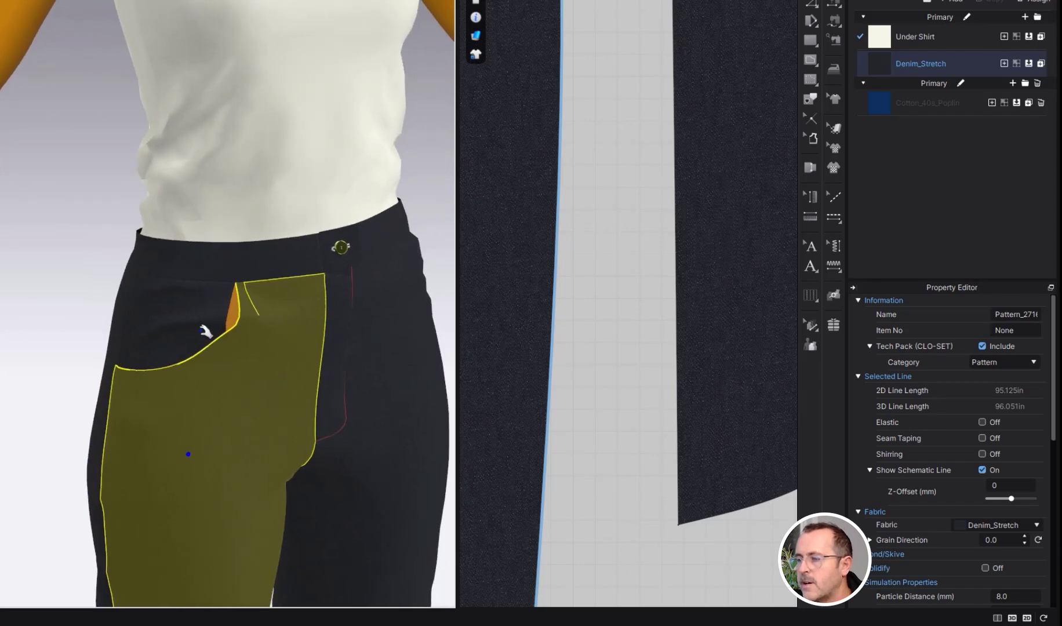
left_click(219, 334)
left_click(248, 339)
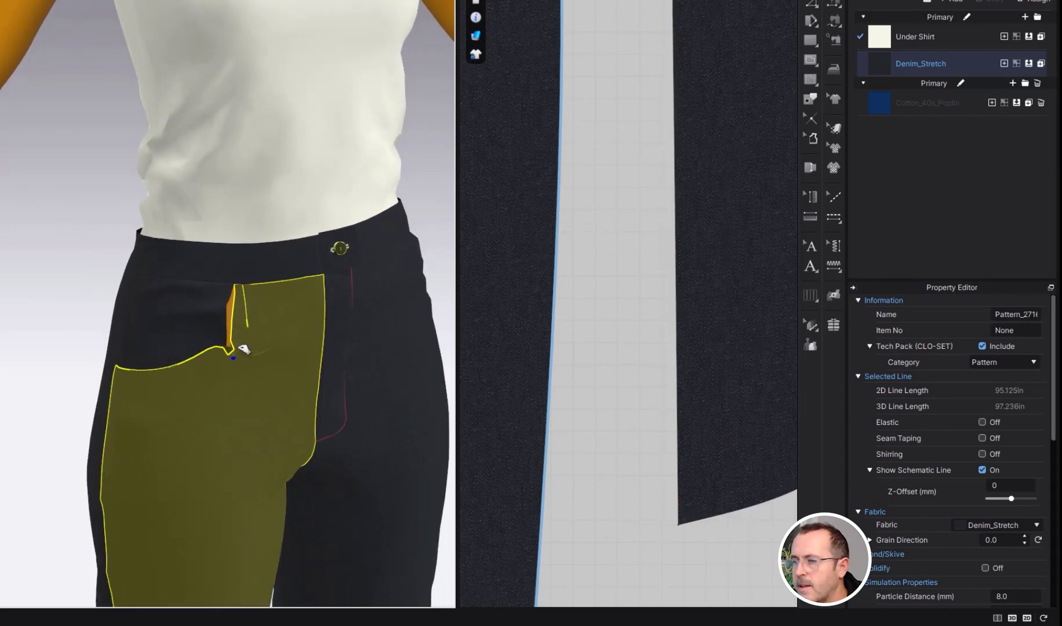
scroll(233, 381, "up", 5)
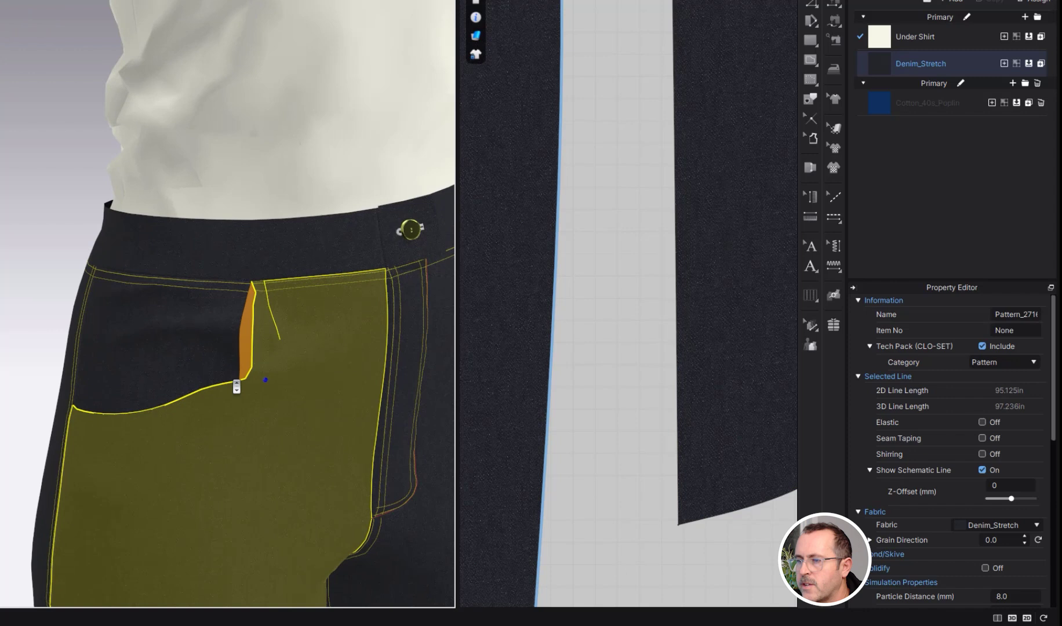
key("space")
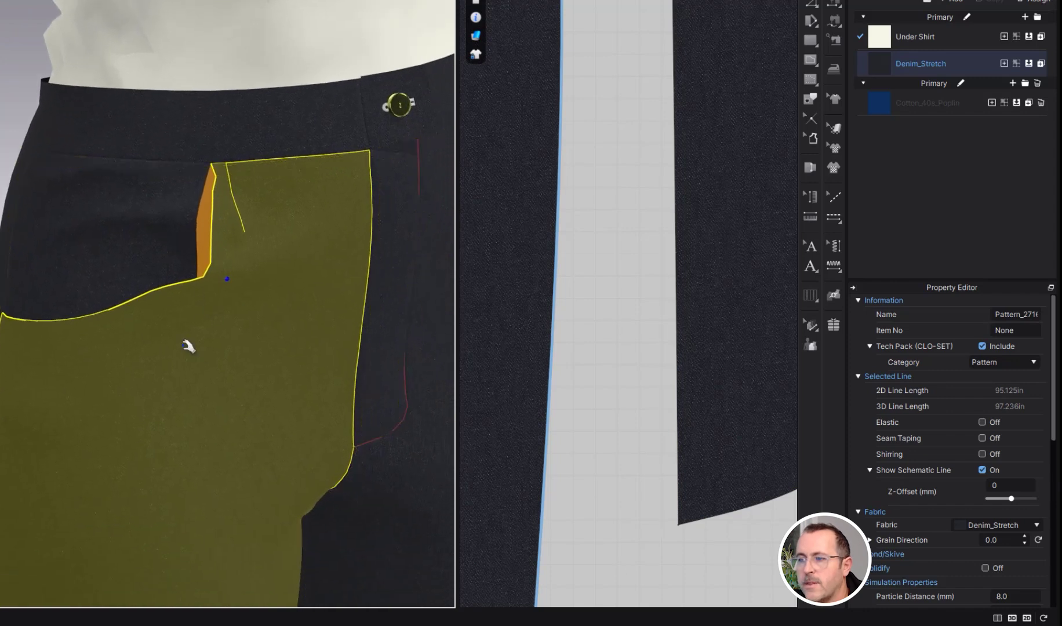
Step: Stop the simulation, duplicate the pocket bag pattern beside the original and assign the Under Shirt fabric to the copy
key("space")
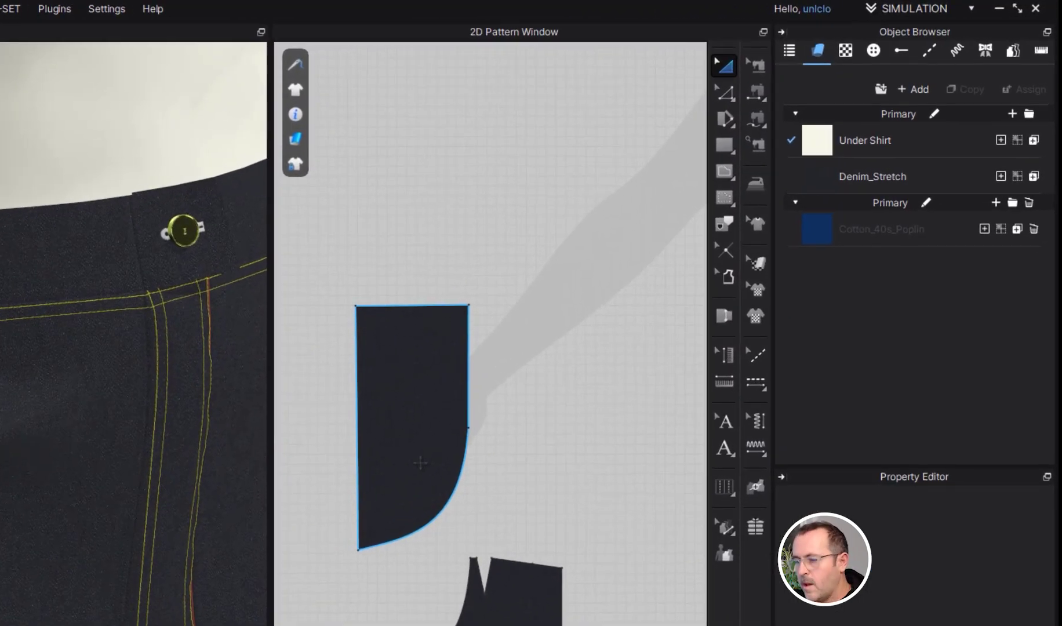
left_click(420, 463)
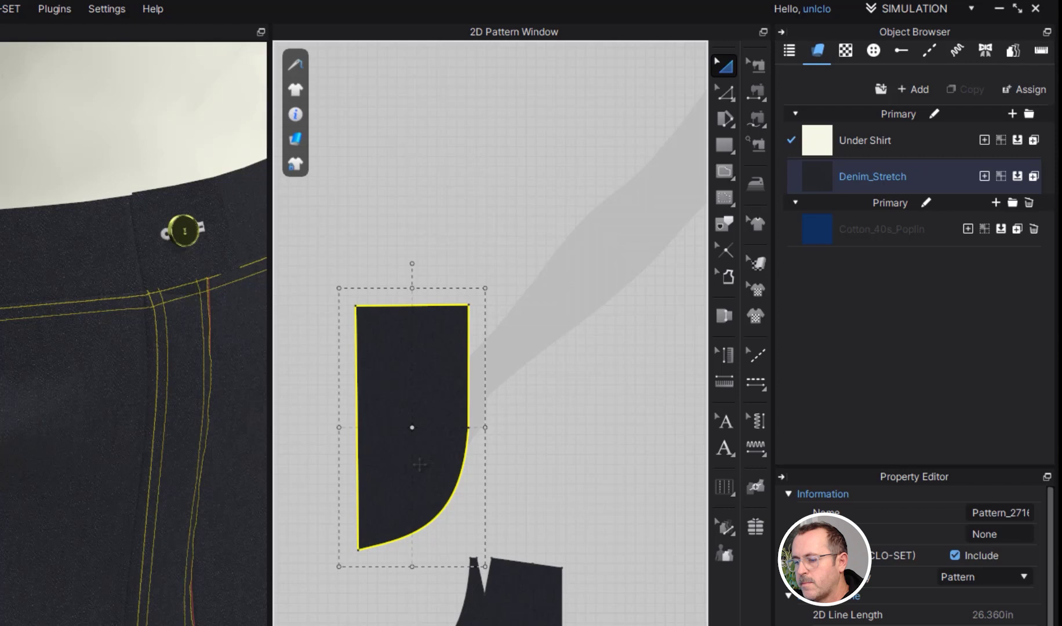
key("ctrl+c")
key("ctrl+v")
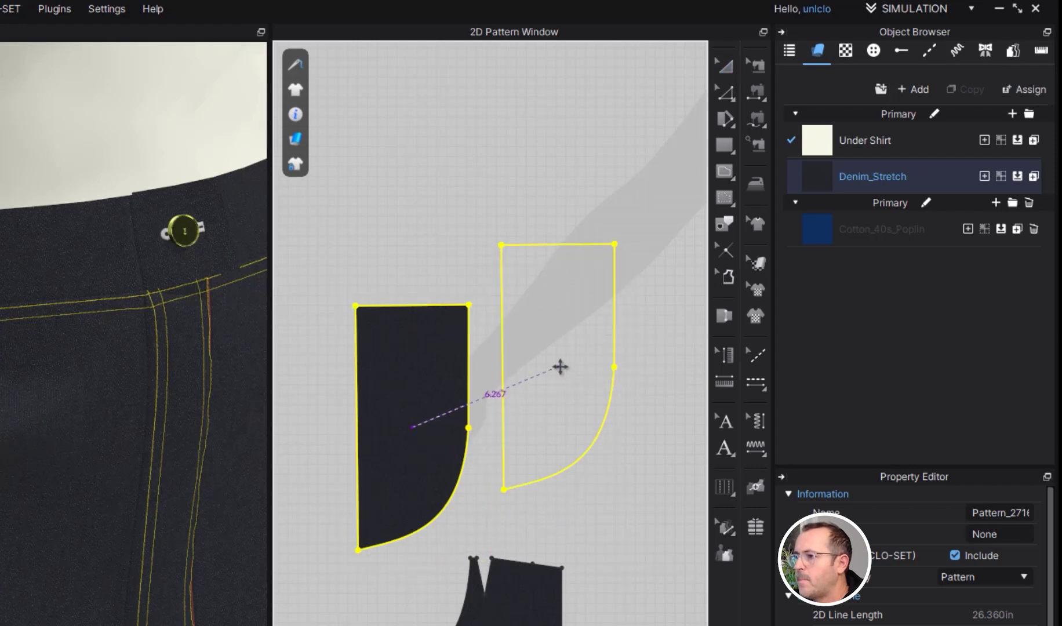
left_click(570, 367)
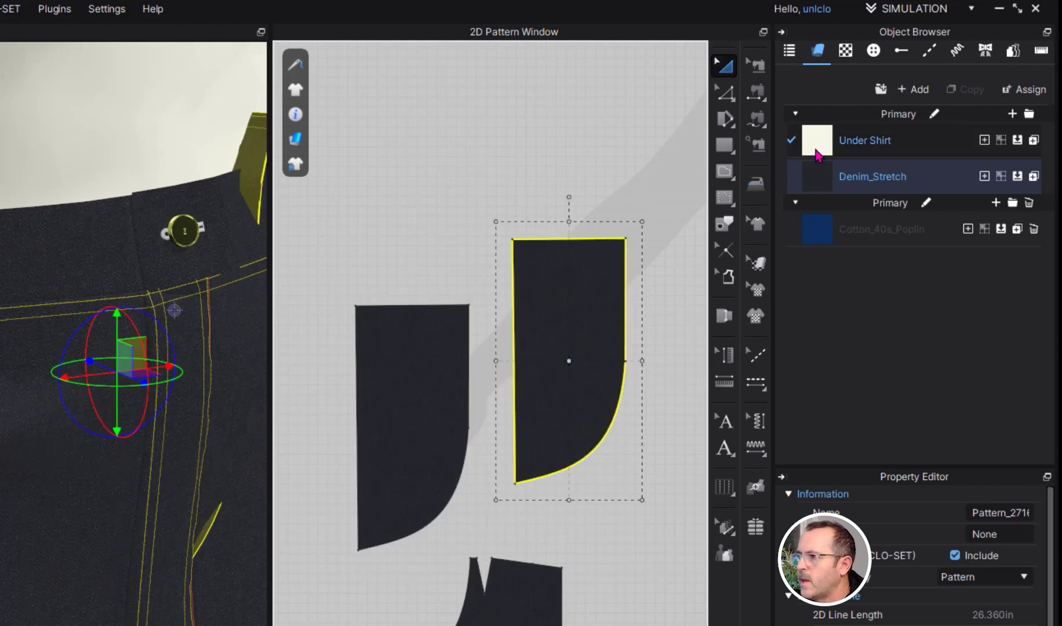
left_click_drag(818, 154, 588, 348)
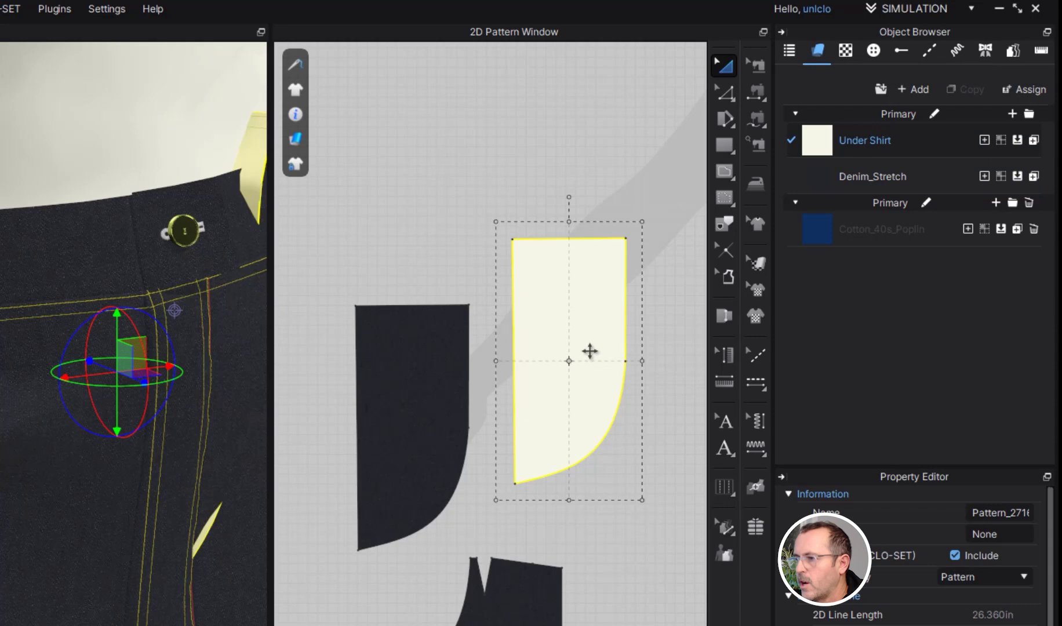
Step: Copy the light pocket piece's curved bottom edge and paste it as an internal line about 4.875 in higher, ending at the top corner
key("z")
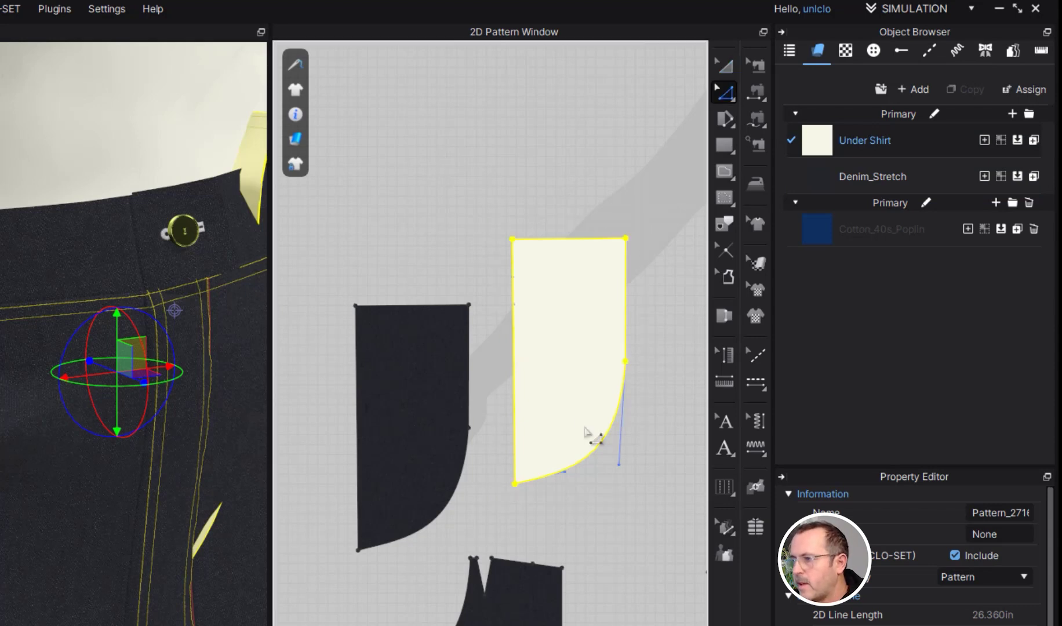
left_click(587, 457)
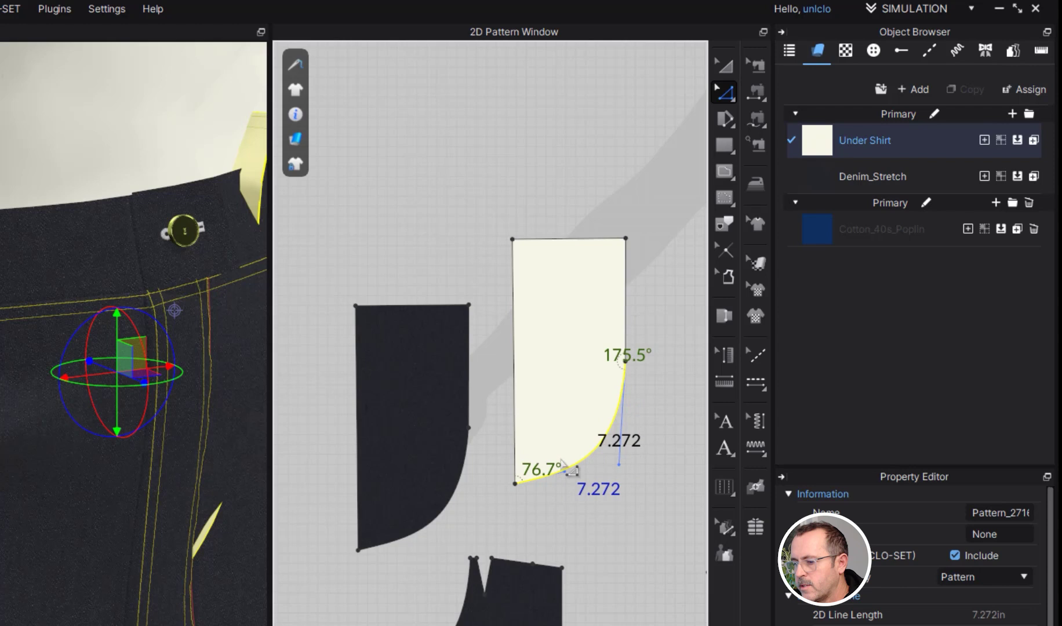
key("ctrl+c")
key("ctrl+v")
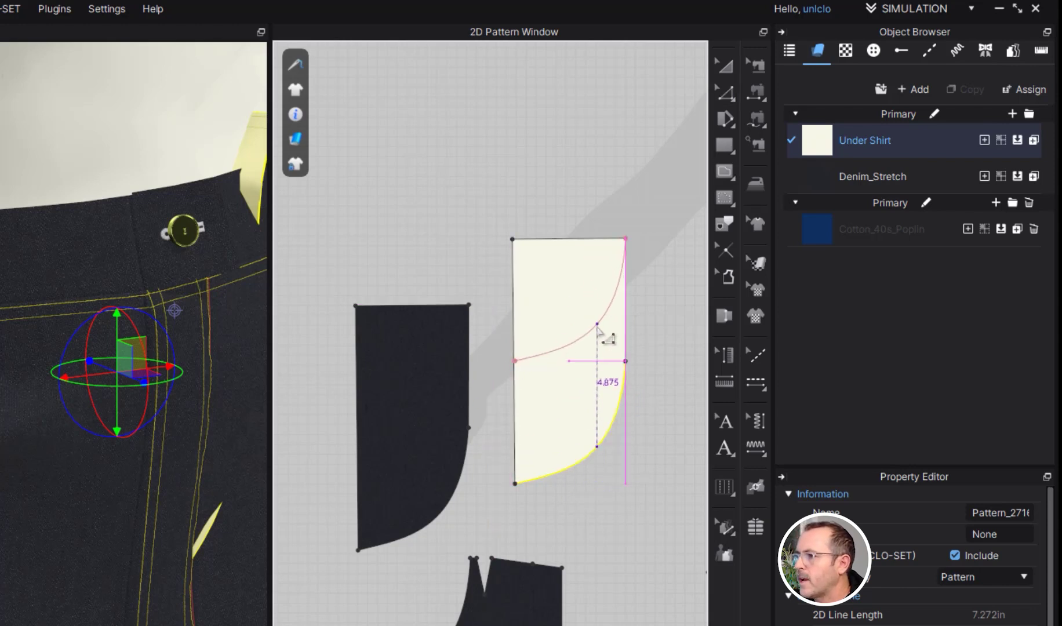
double_click(597, 326)
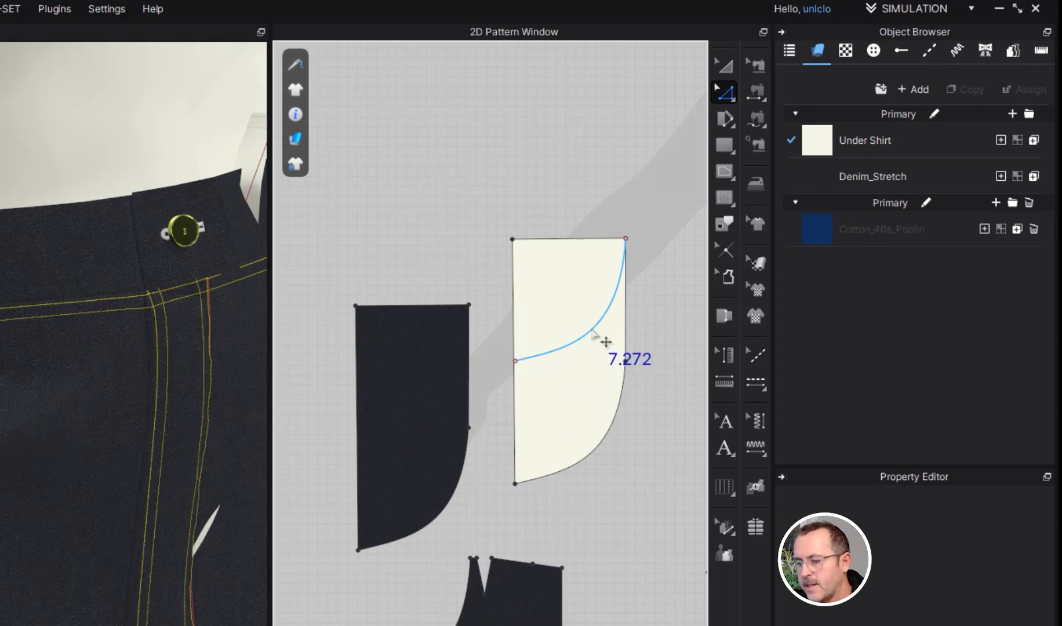
Step: Cut the light pocket piece along the internal curve, extending the line to the pattern boundaries, and delete the upper part
left_click(591, 334)
right_click(590, 330)
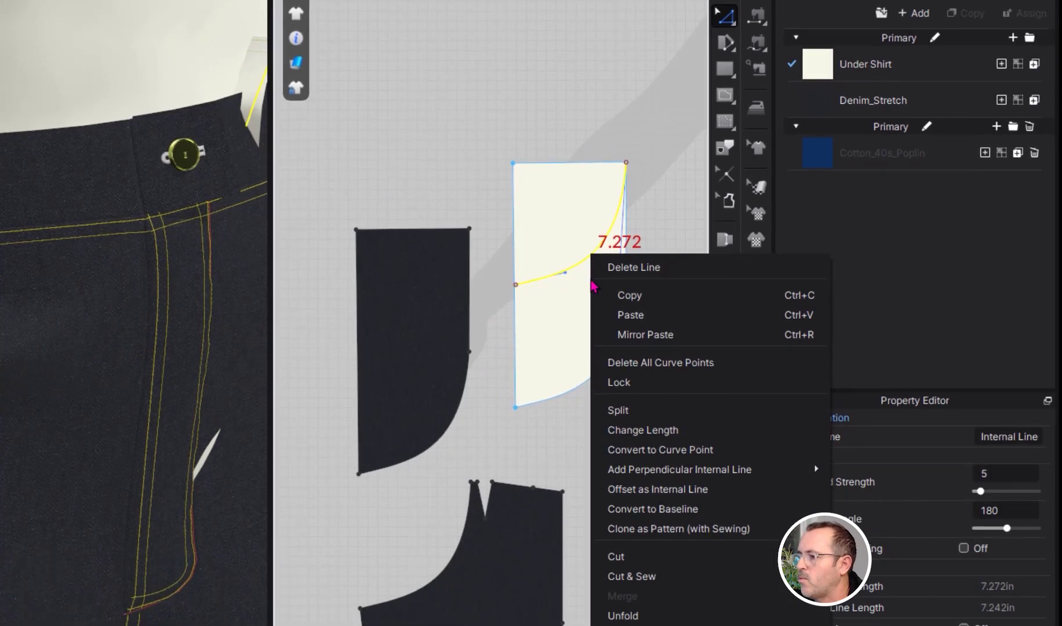
left_click(696, 484)
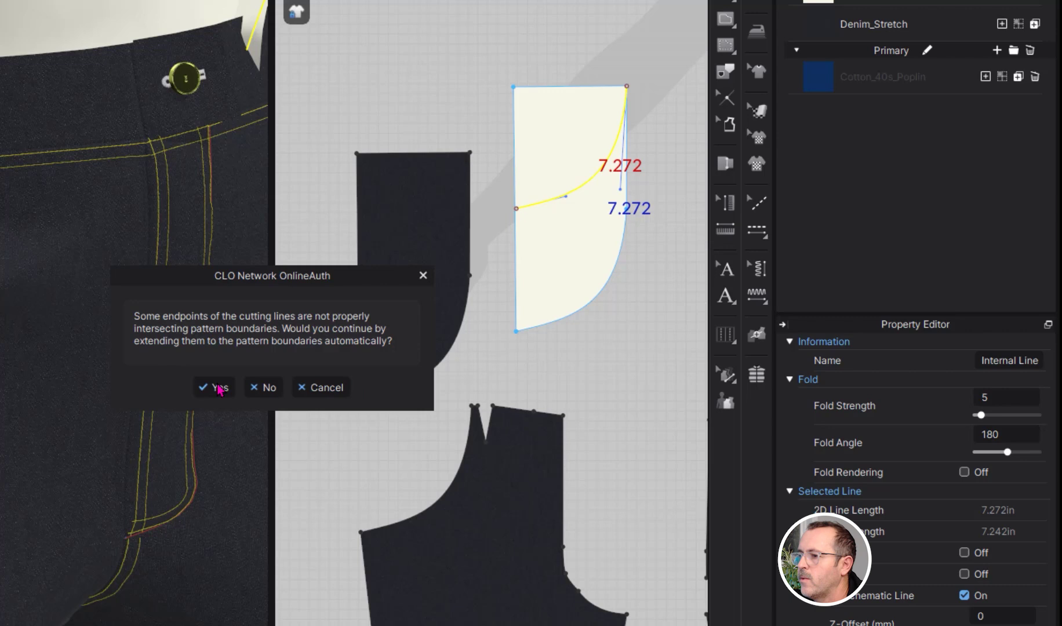
left_click(218, 388)
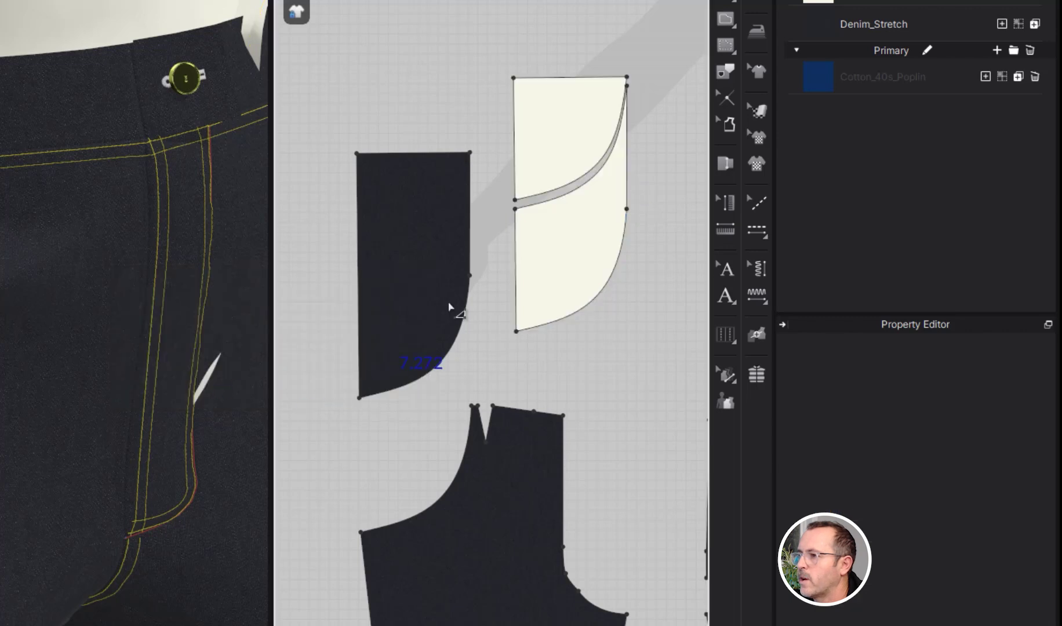
left_click(547, 158)
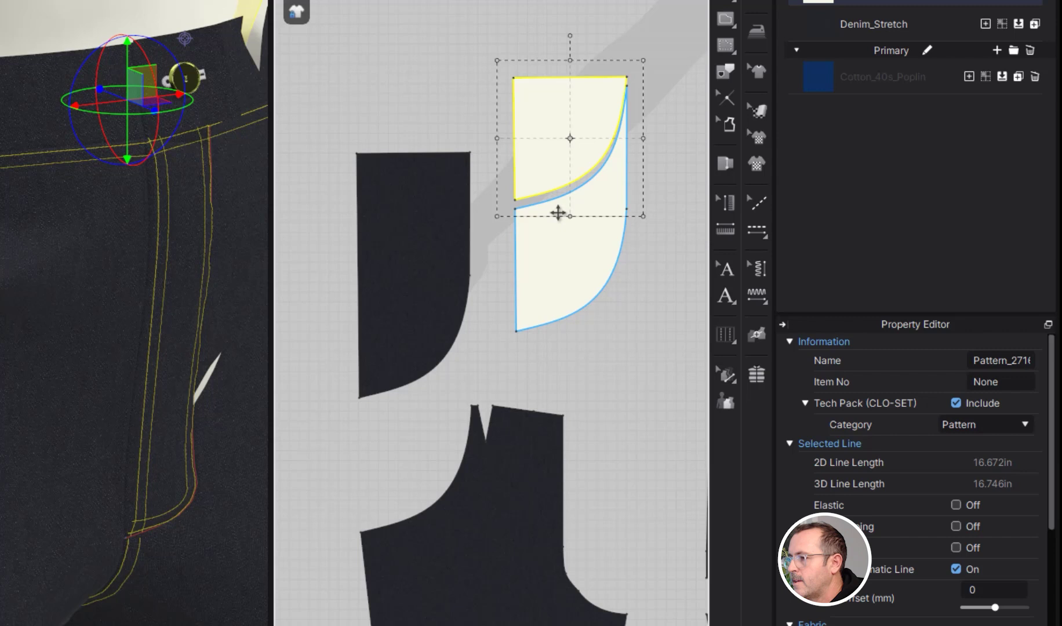
key("Delete")
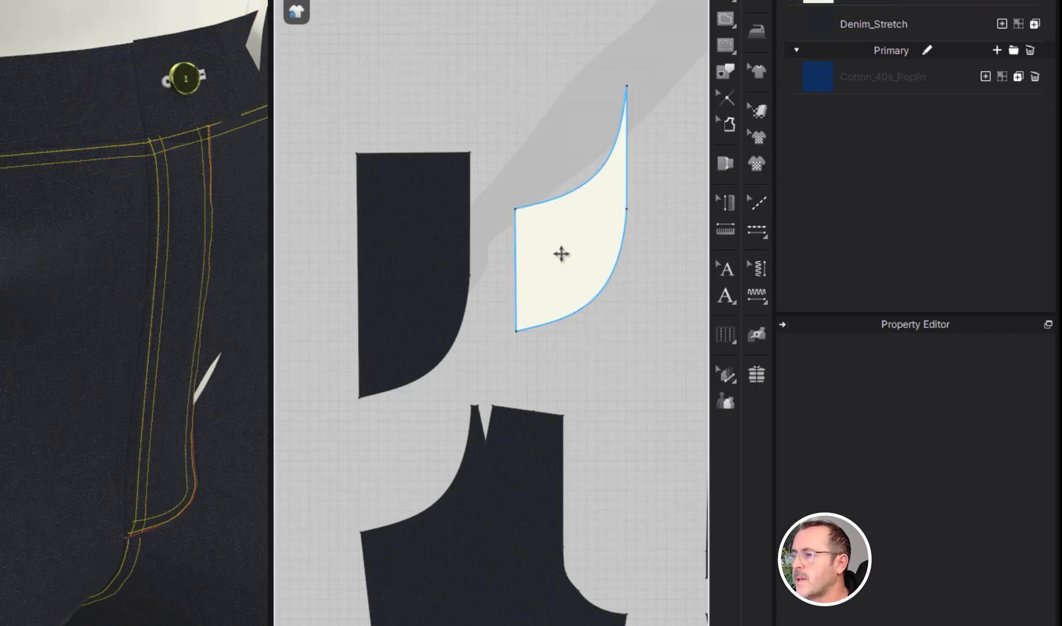
Step: Sew the pocket lining's curved top edge to the front panel's curved pocket opening
left_click(608, 252)
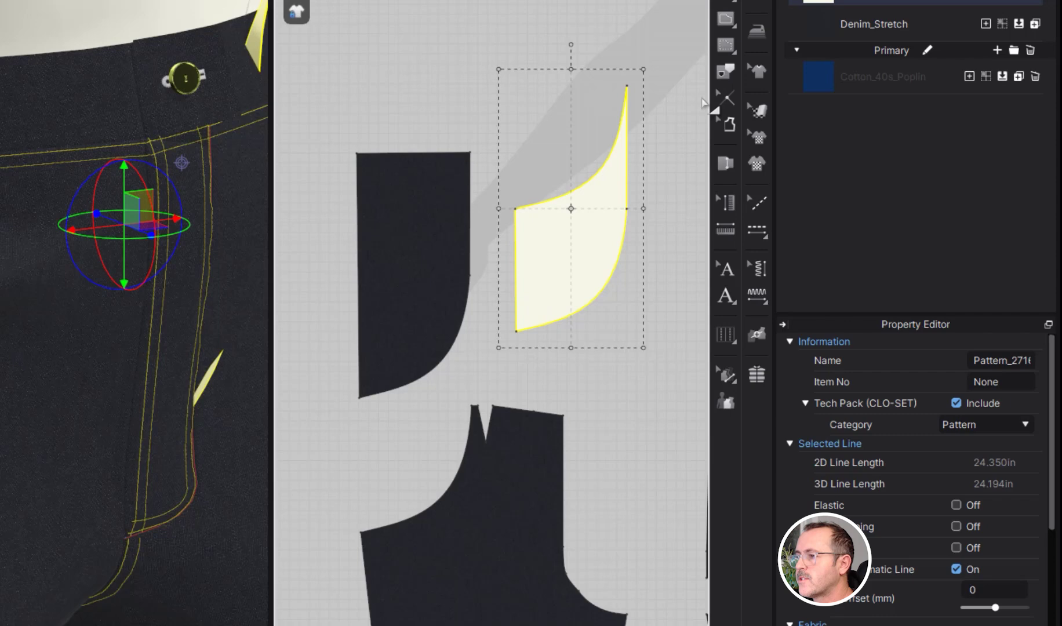
key("n")
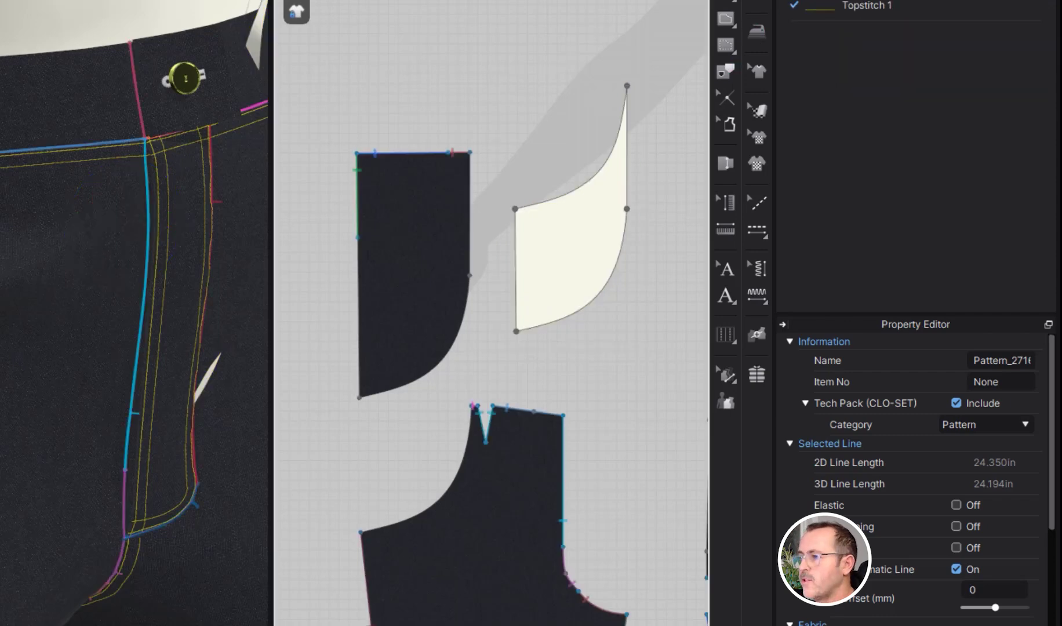
left_click(613, 161)
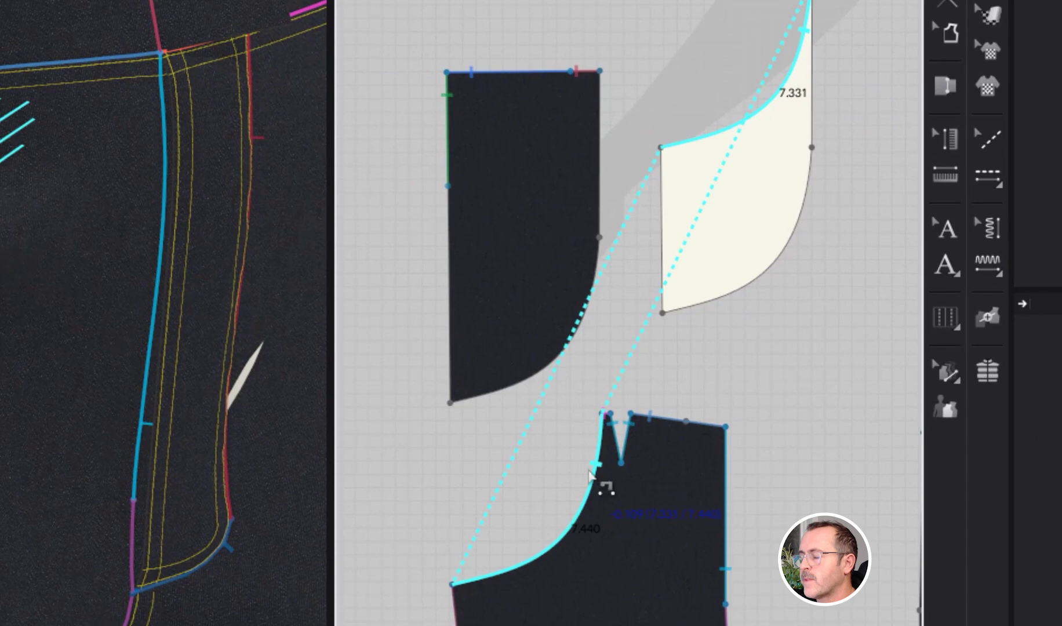
left_click(590, 475)
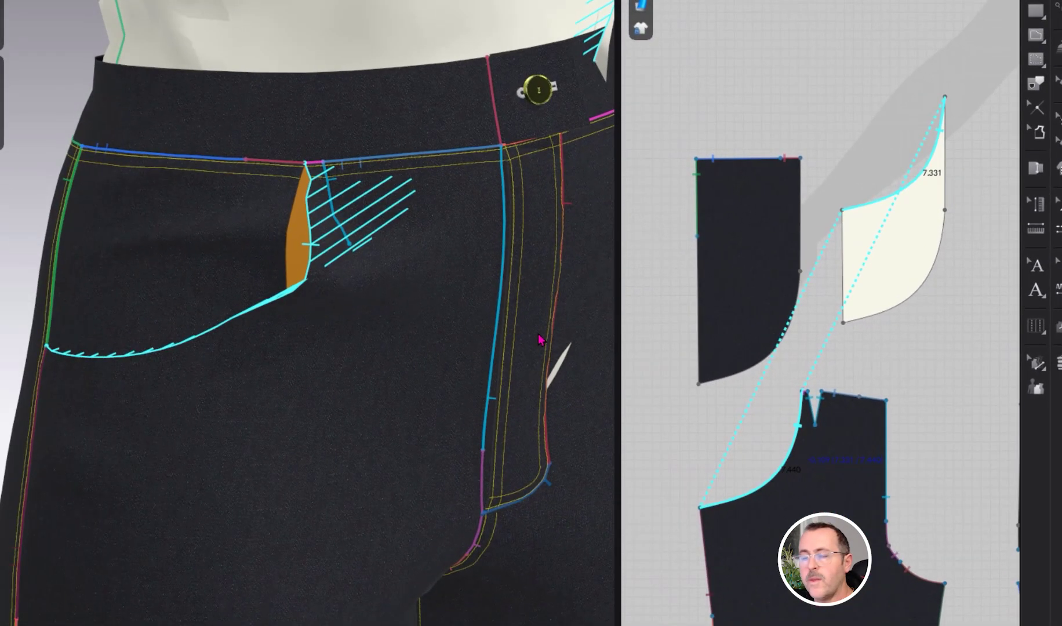
Step: Move the pocket lining out in front of the leg in 3D and superimpose it under the front panel
scroll(540, 341, "down", 8)
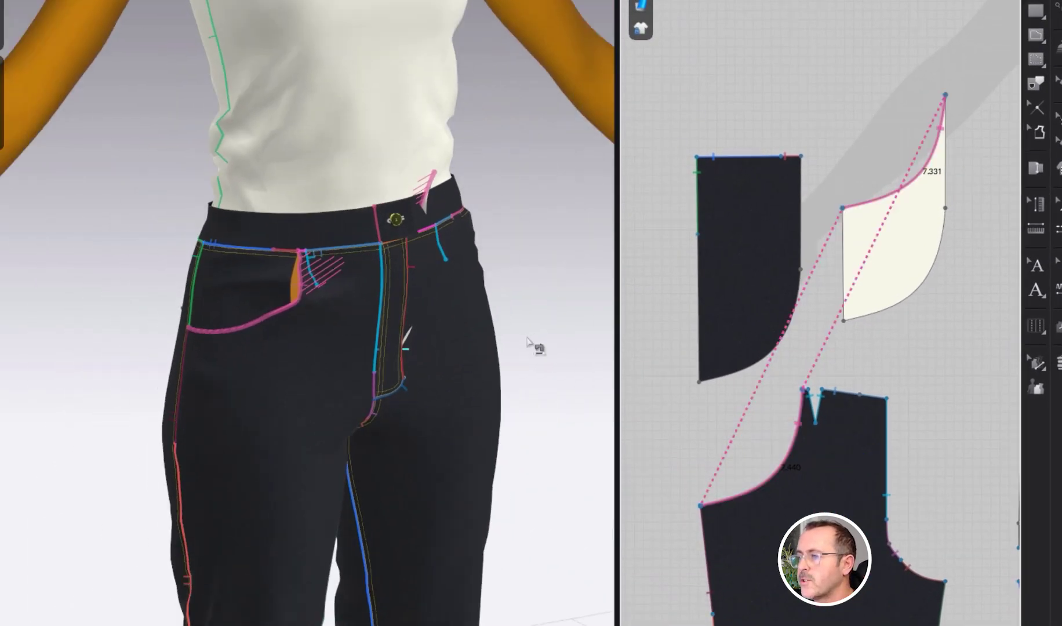
right_click_drag(536, 347, 473, 357)
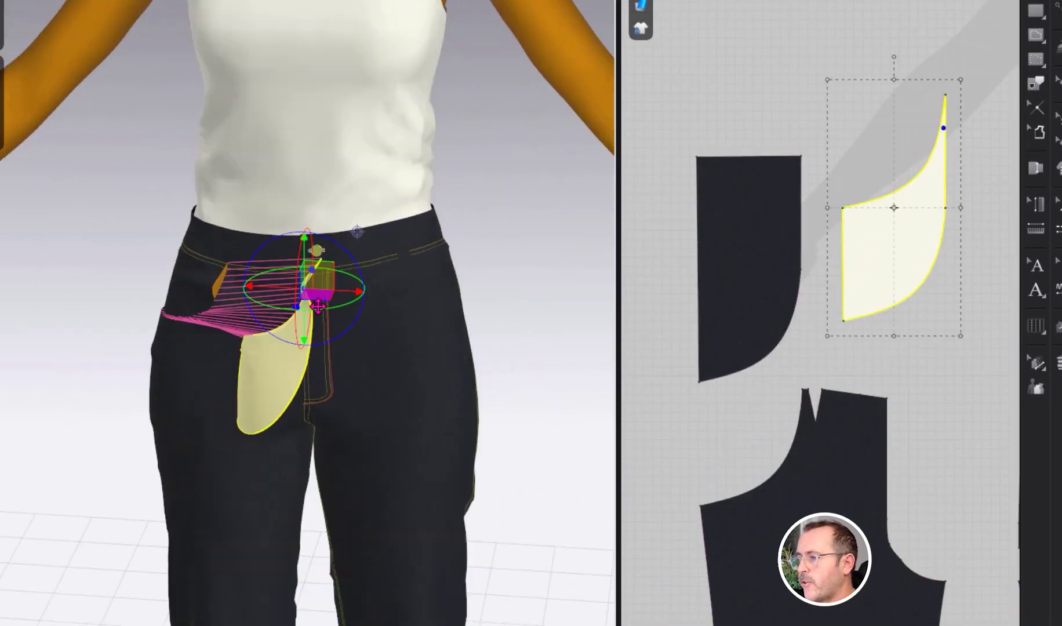
left_click_drag(318, 306, 224, 312)
right_click_drag(238, 342, 435, 460)
left_click_drag(447, 378, 307, 374)
scroll(318, 397, "up", 5)
right_click(316, 357)
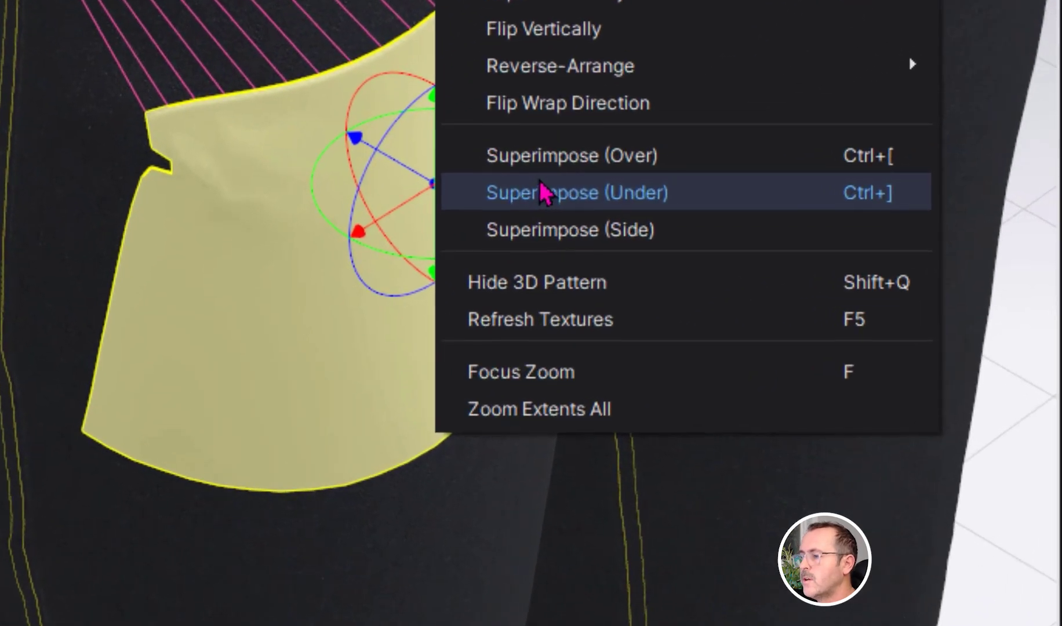
left_click(539, 192)
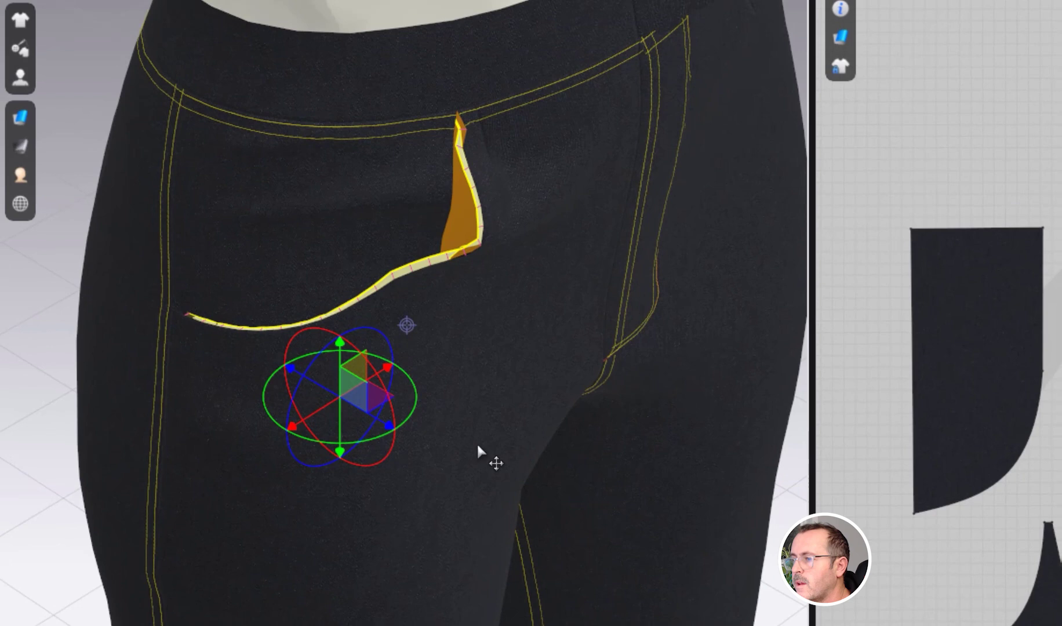
Step: Sew the lining's inner straight edge and curved bottom edge to the matching edges of the dark pocket bag
right_click_drag(441, 302, 517, 372)
middle_click_drag(527, 398, 595, 471)
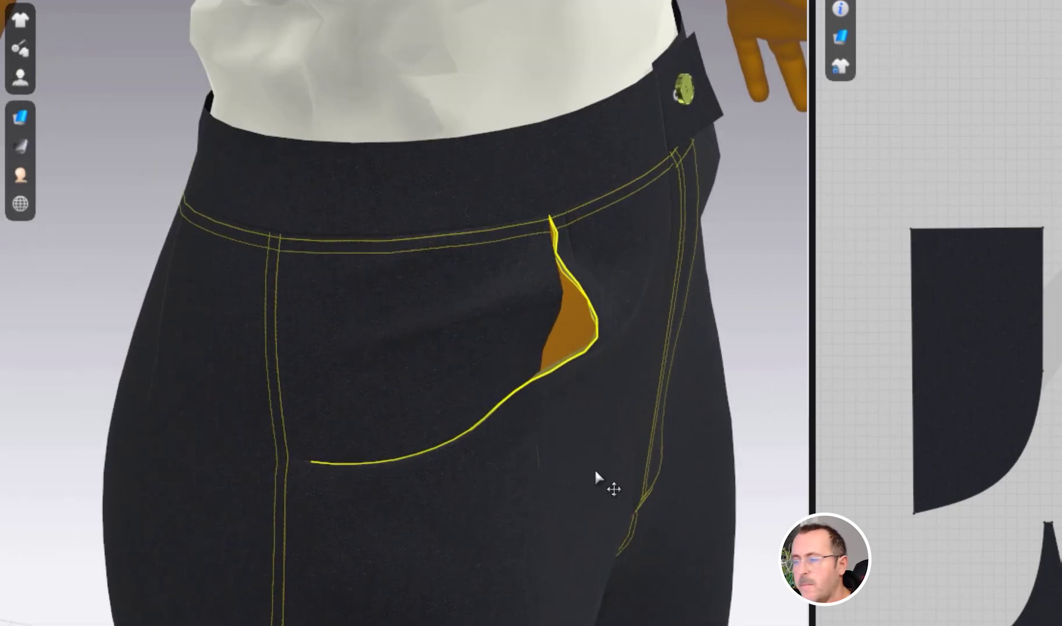
scroll(575, 472, "up", 5)
right_click_drag(575, 471, 548, 463)
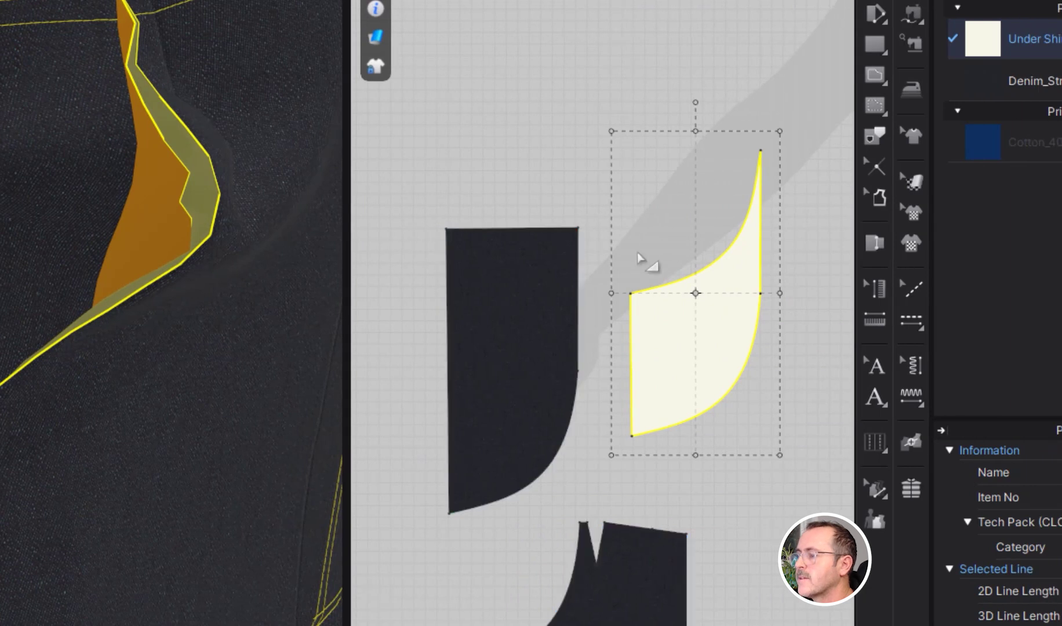
left_click(876, 13)
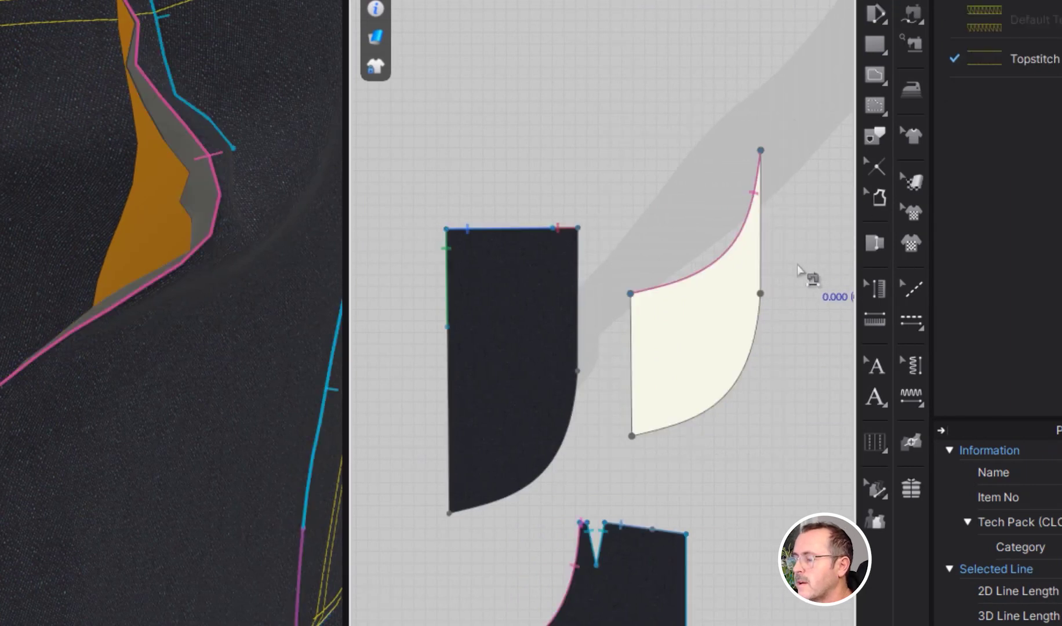
left_click(767, 255)
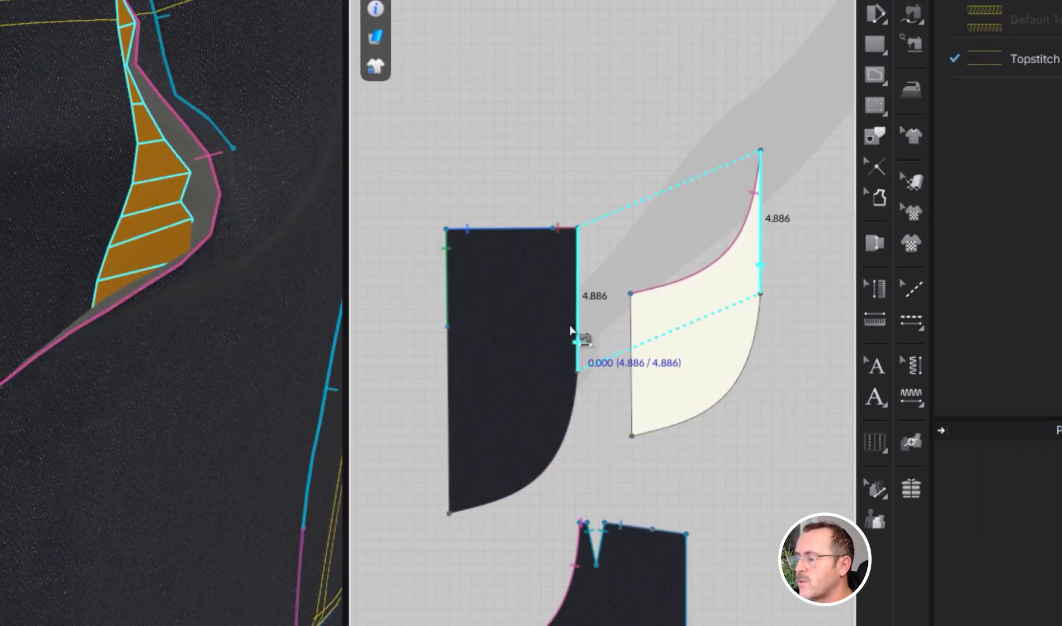
left_click(570, 326)
left_click(753, 348)
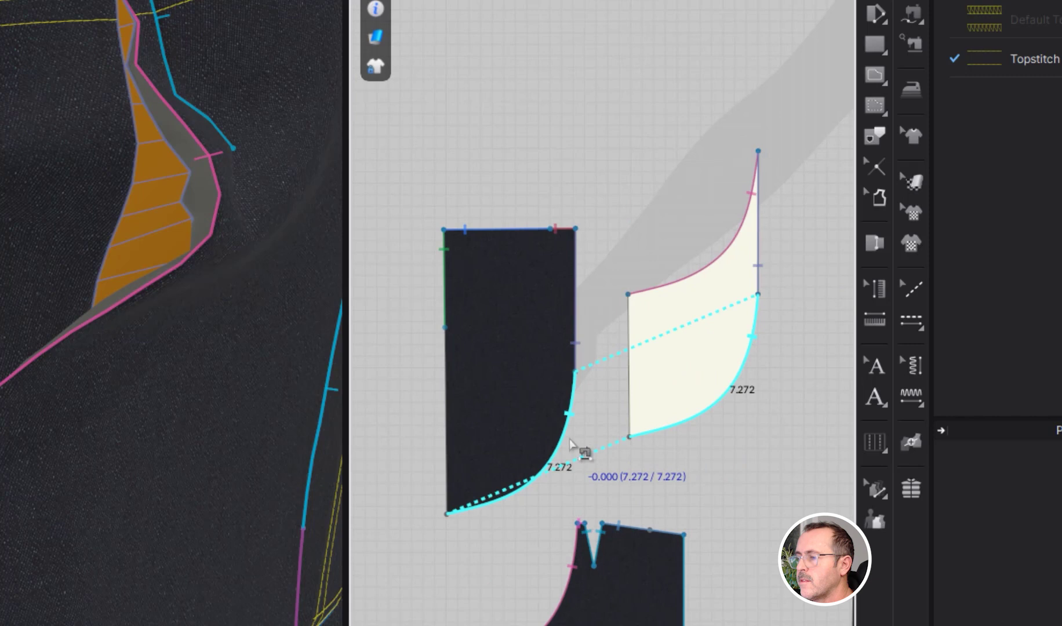
left_click(570, 440)
Step: Free-sew the lining's outer side edge to the lower 4.861 in of the pocket bag's matching side edge
key("m")
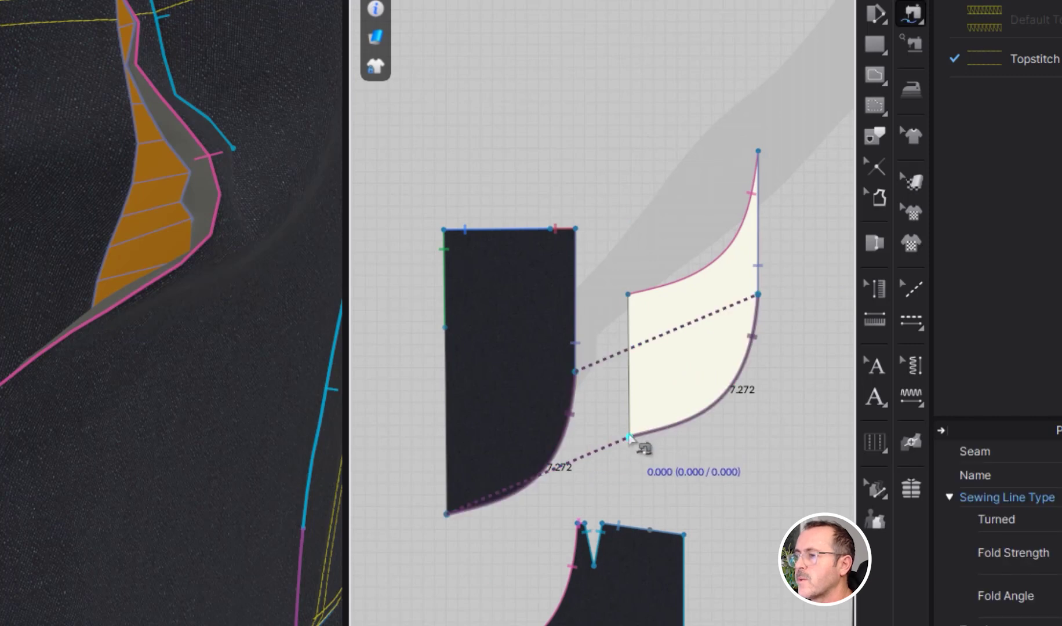
left_click(631, 437)
left_click(629, 296)
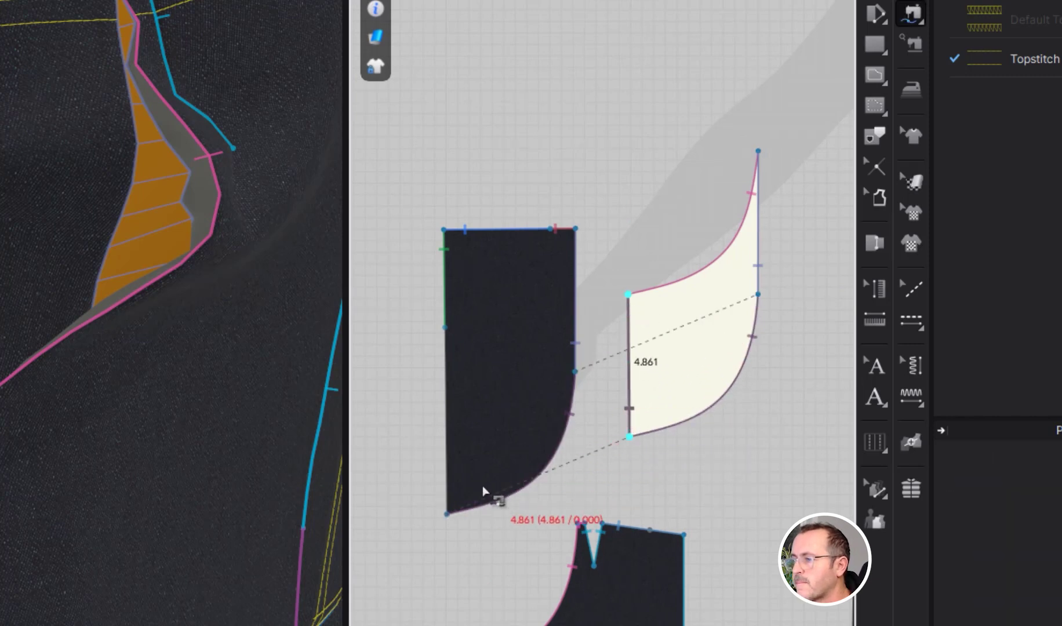
left_click(447, 511)
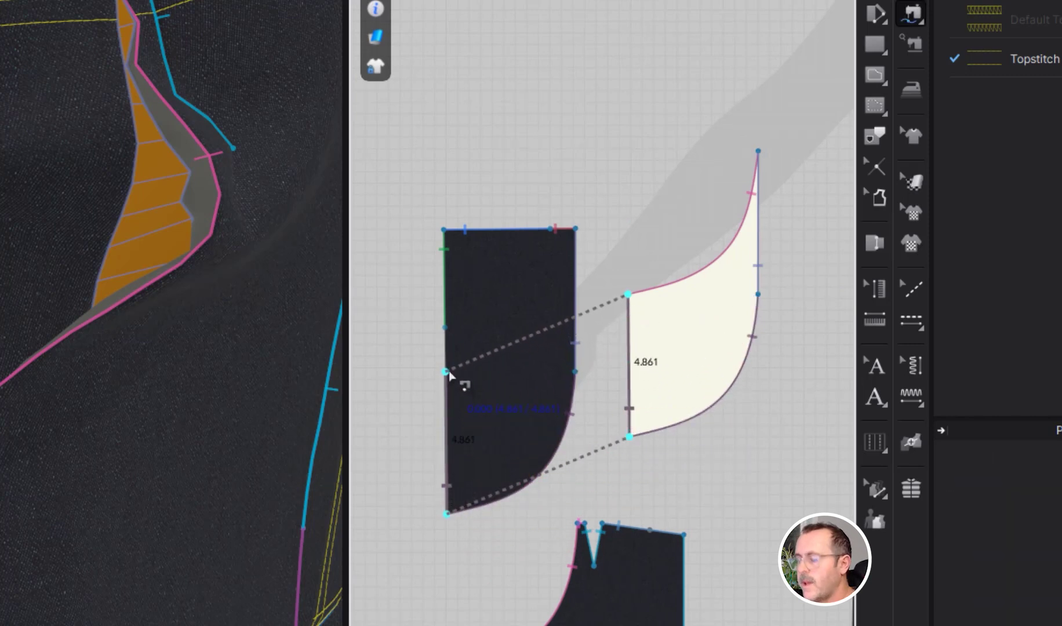
left_click(447, 372)
Step: Simulate the garment and tug the front panel so the pocket lining settles into place
scroll(117, 486, "down", 2)
key("space")
left_click_drag(277, 427, 383, 474)
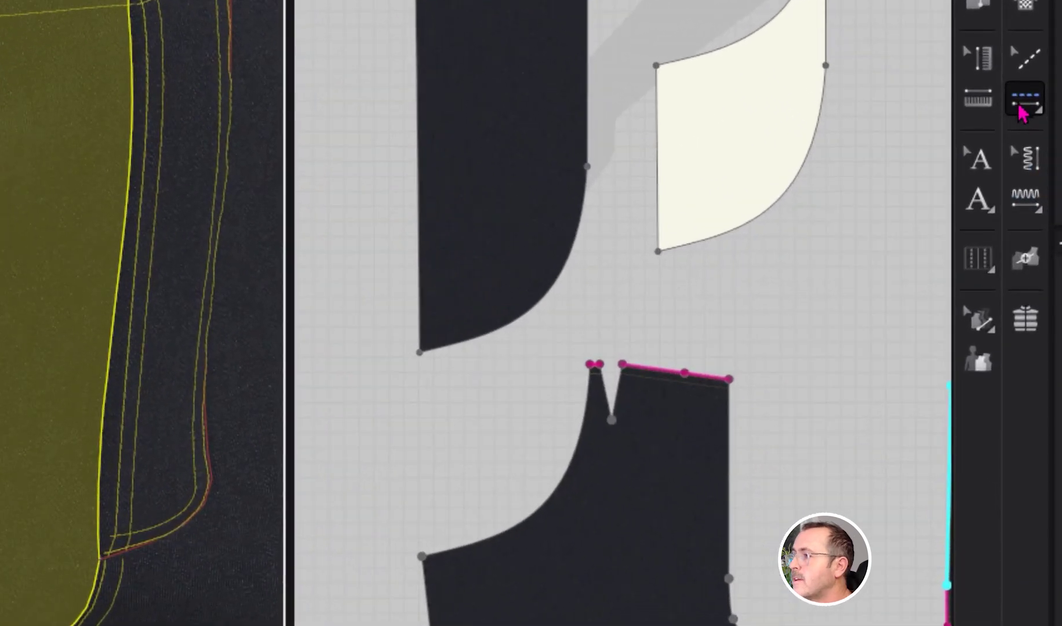
Step: Add segment topstitching along the front panel's curved pocket opening edge
left_click(1024, 290)
left_click(577, 492)
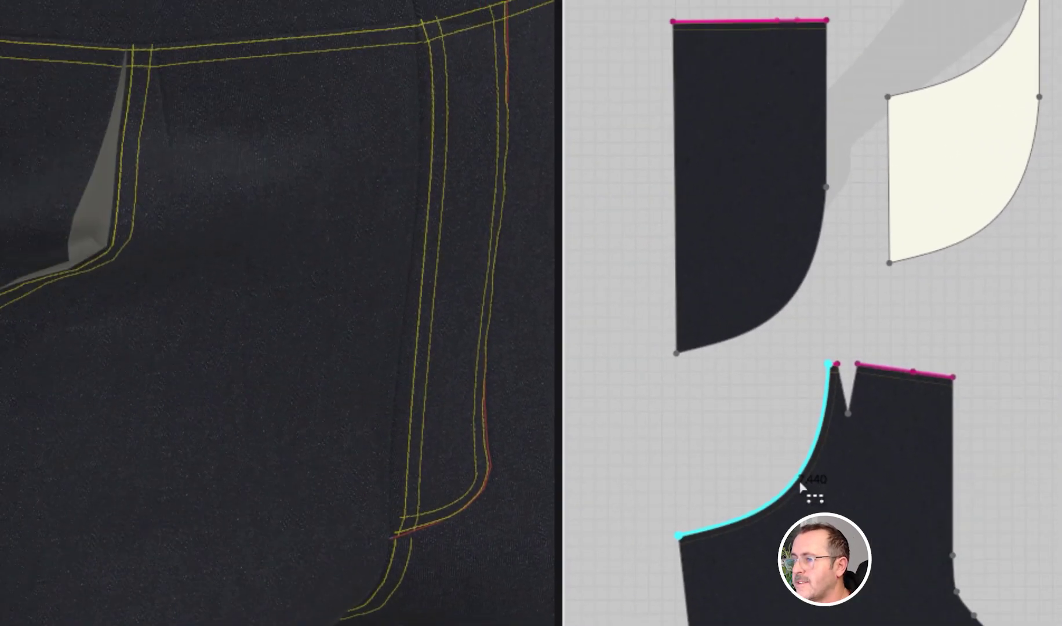